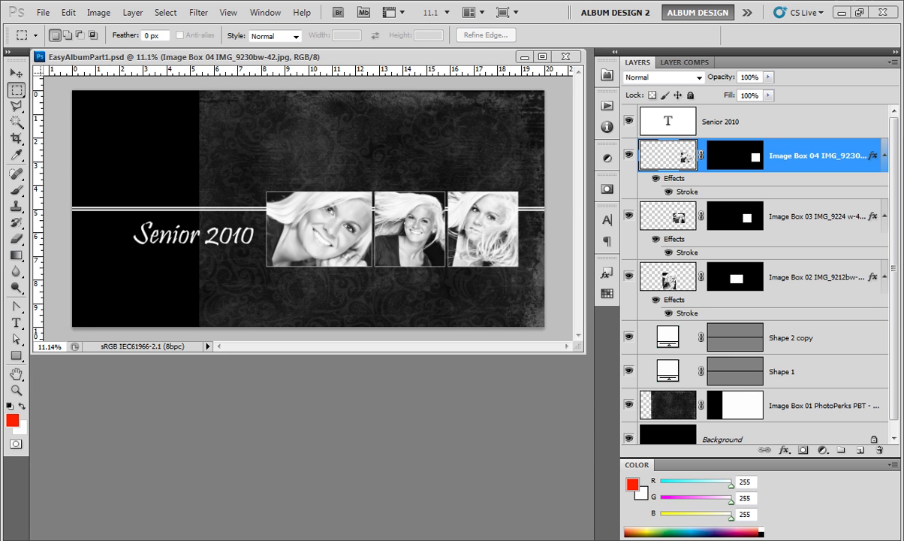
From the EasyAlbum Toolbox, start a new album document and list its iBindDesigns and WHCC categories.
click(606, 76)
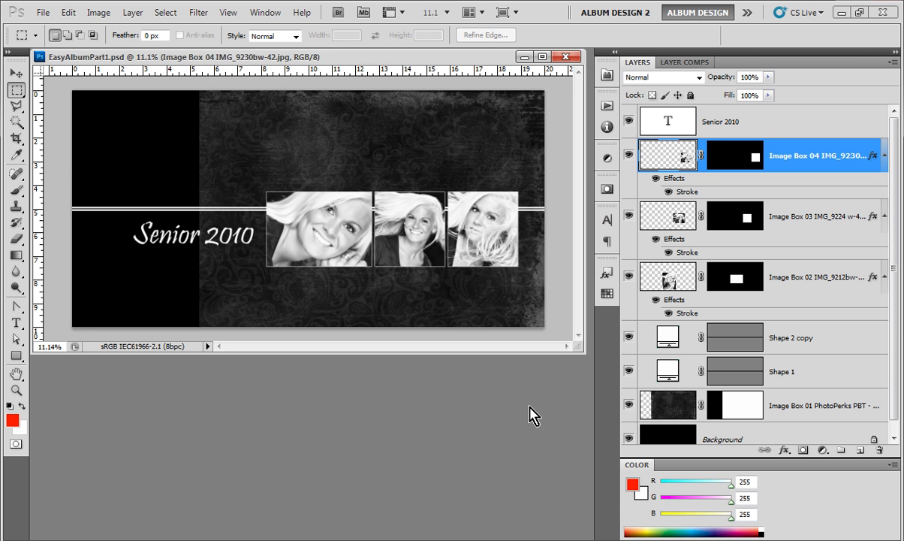
click(608, 76)
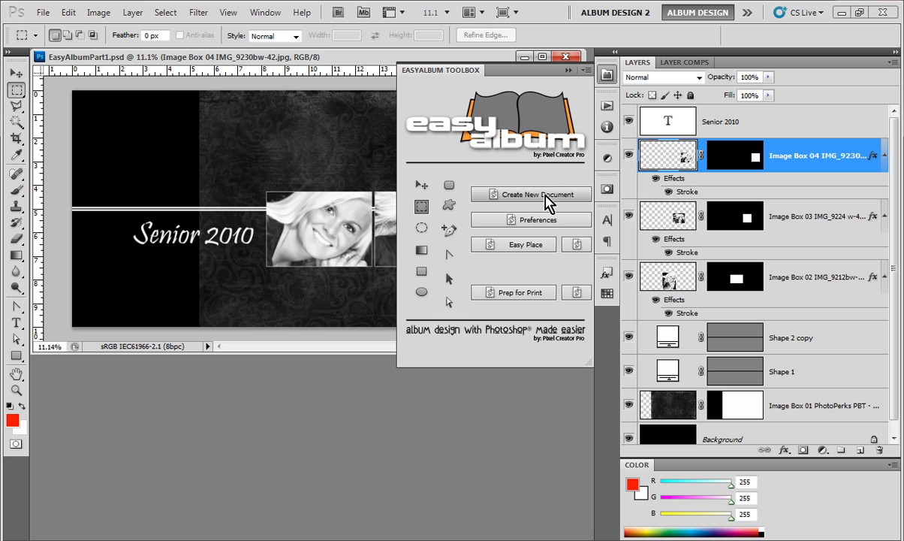
click(540, 198)
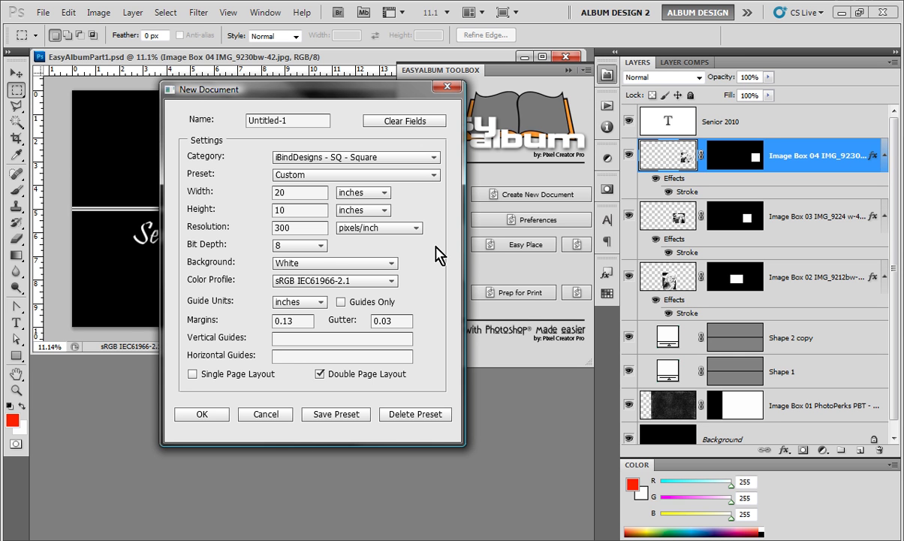
click(413, 159)
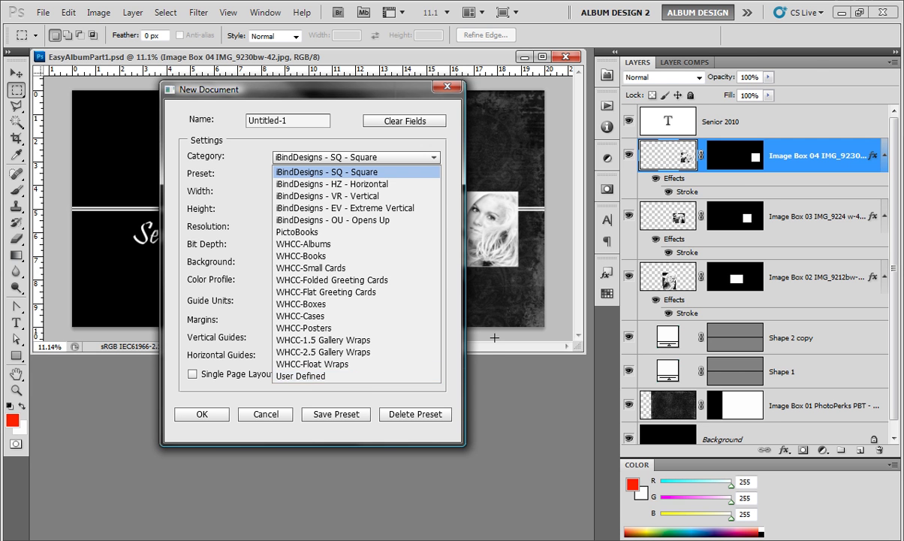
Keep the square preset, cancel the new document, and bring the EasyAlbum Toolbox back.
click(454, 344)
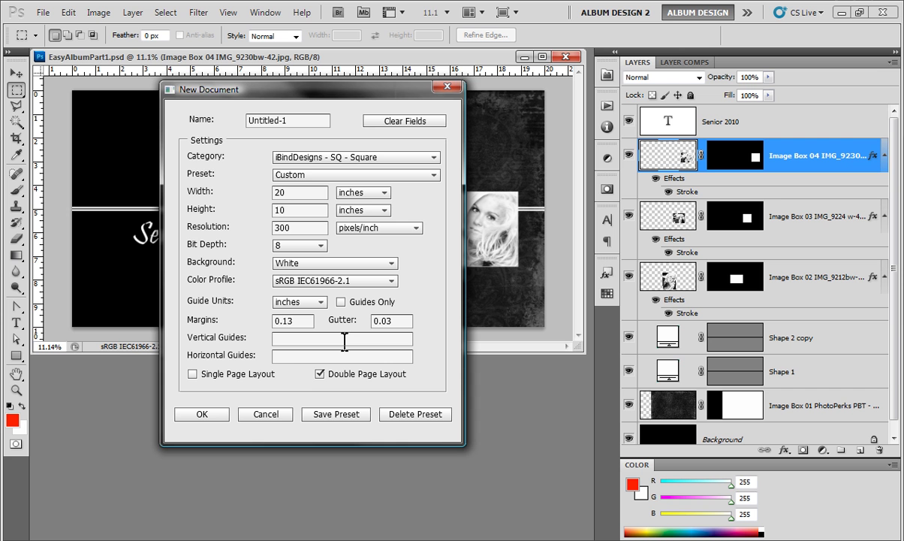
click(266, 413)
click(606, 75)
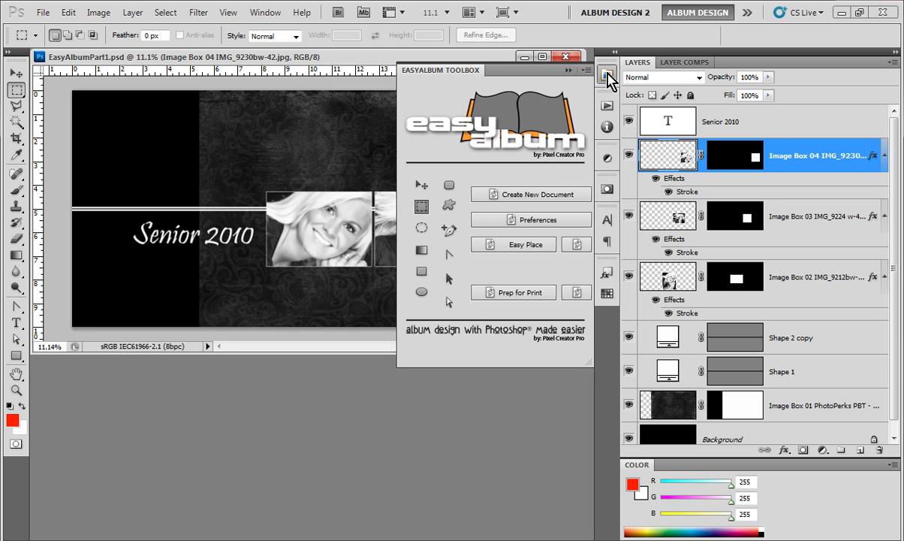
After failed Easy Place attempts, select Image Box 03 with the Move tool (V).
click(521, 249)
click(534, 251)
click(531, 248)
click(530, 247)
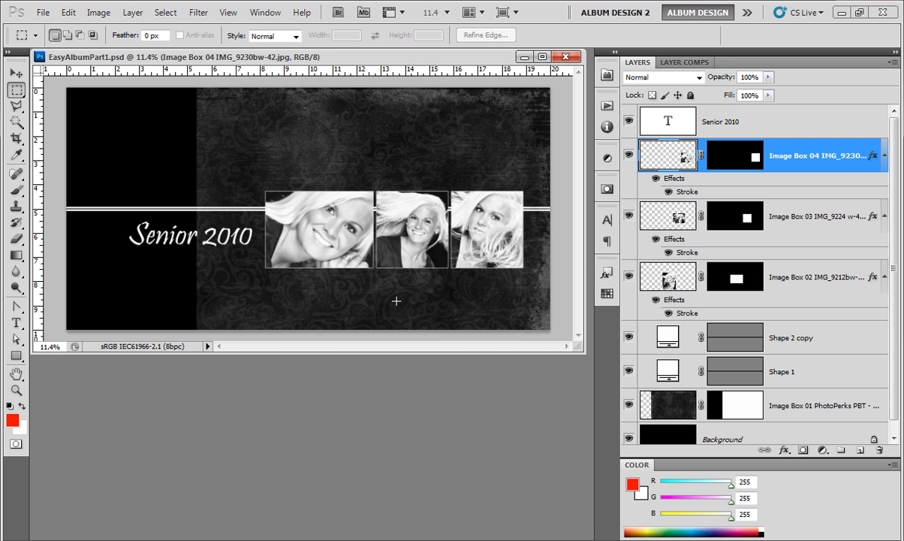
key(v)
click(414, 237)
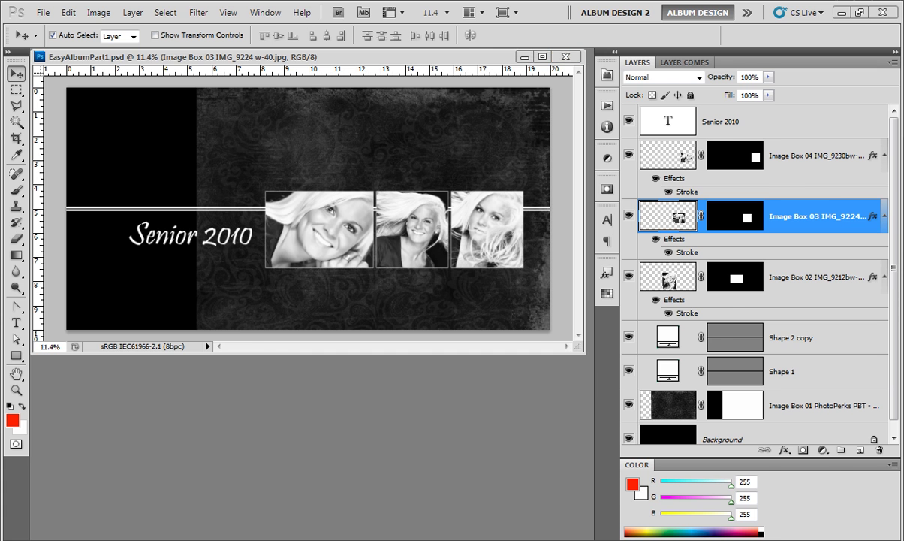
In Bridge, choose IMG_9216bw-37 from the Senior Girl 01 folder and bring it to Photoshop.
click(315, 439)
click(356, 467)
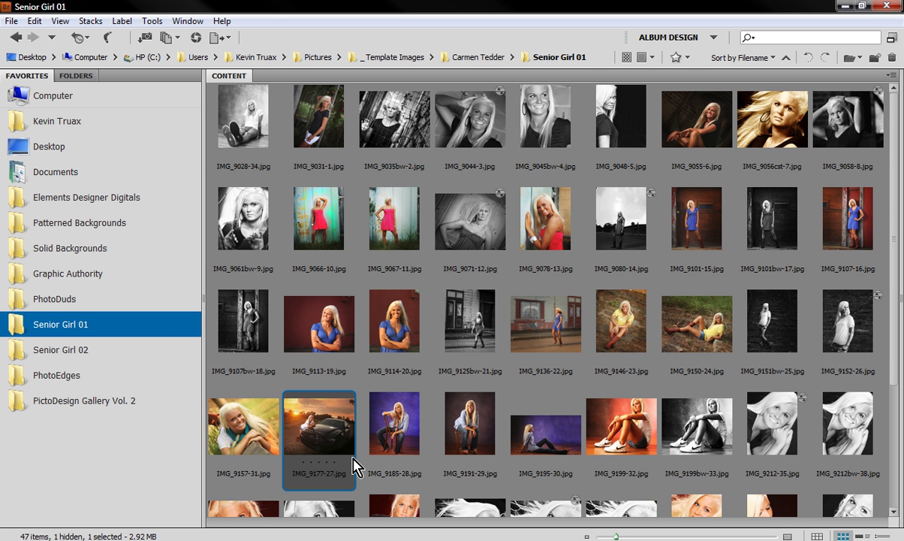
scroll(888, 425, down, 3)
drag(319, 391, 571, 539)
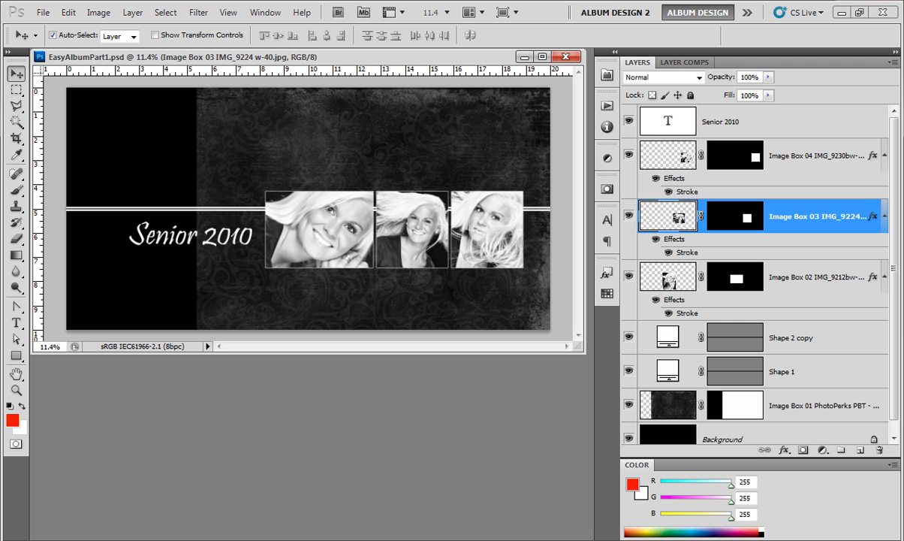
click(607, 81)
Run Easy Place, skipping Image Boxes 01, 02 and 04 and filling Image Box 03.
click(520, 244)
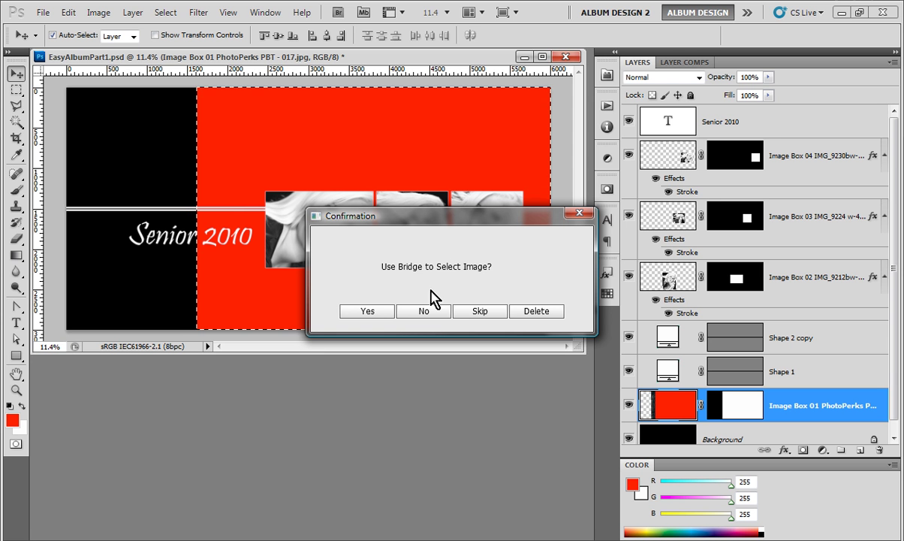
click(483, 314)
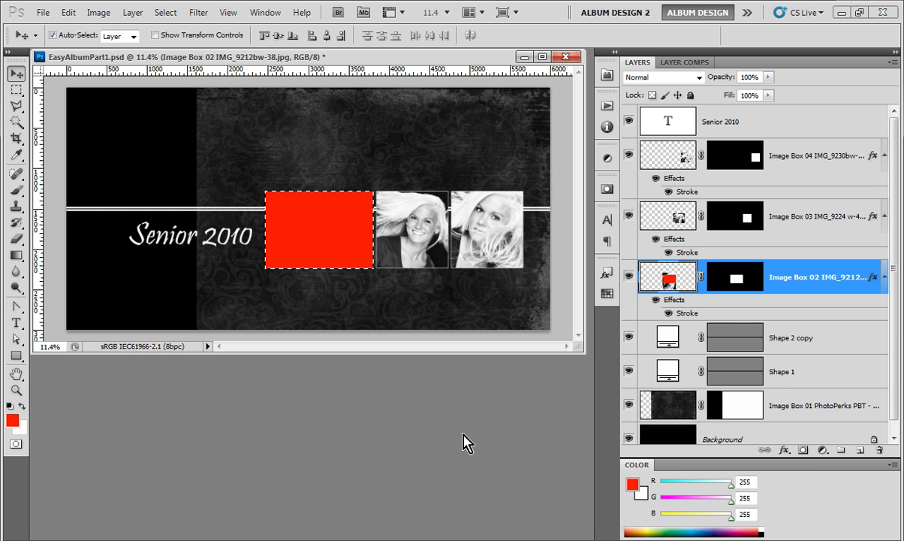
click(474, 311)
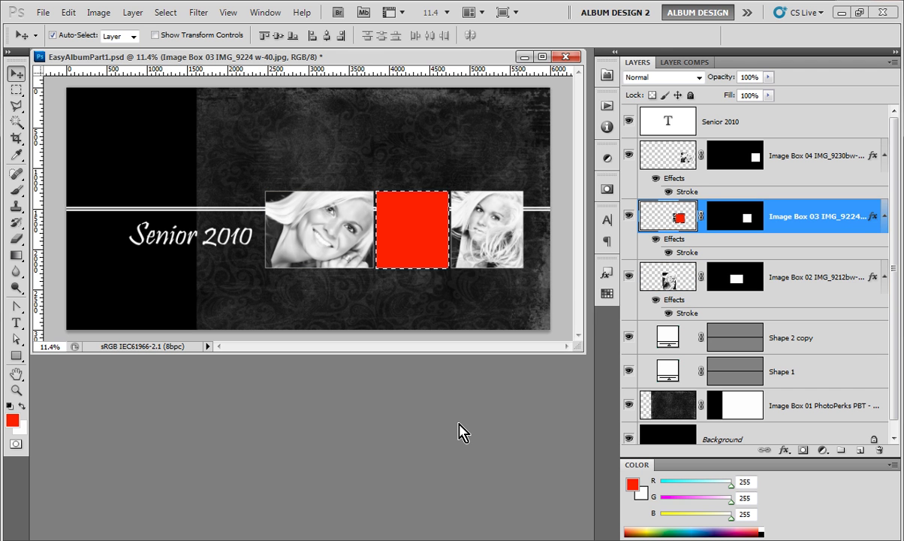
click(360, 310)
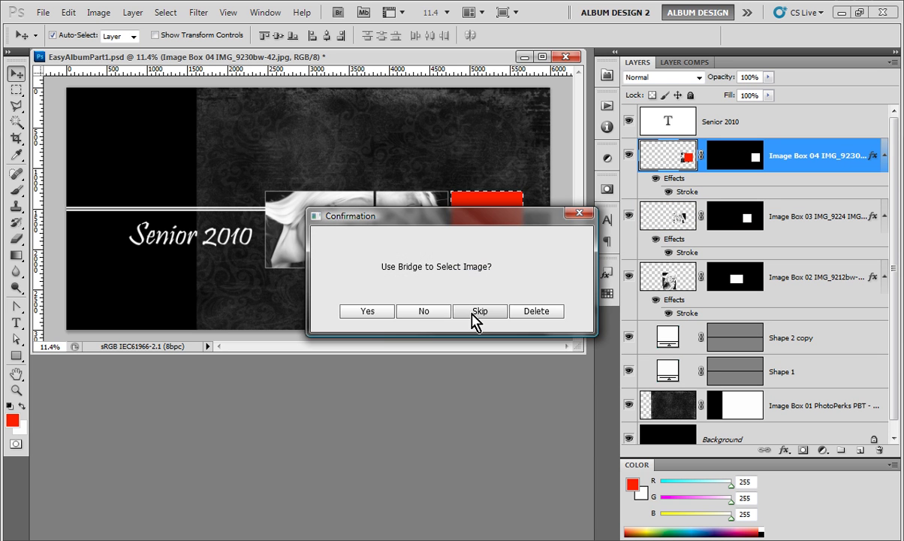
click(473, 314)
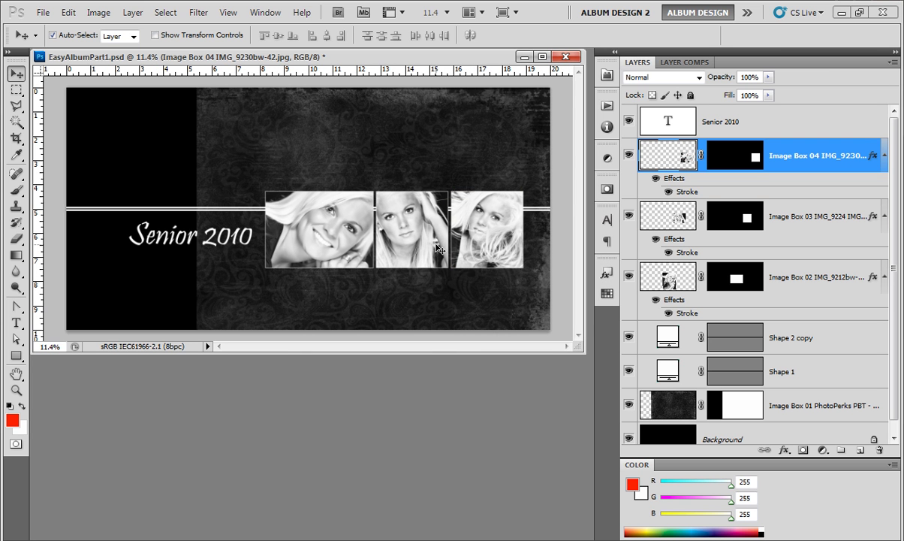
click(410, 234)
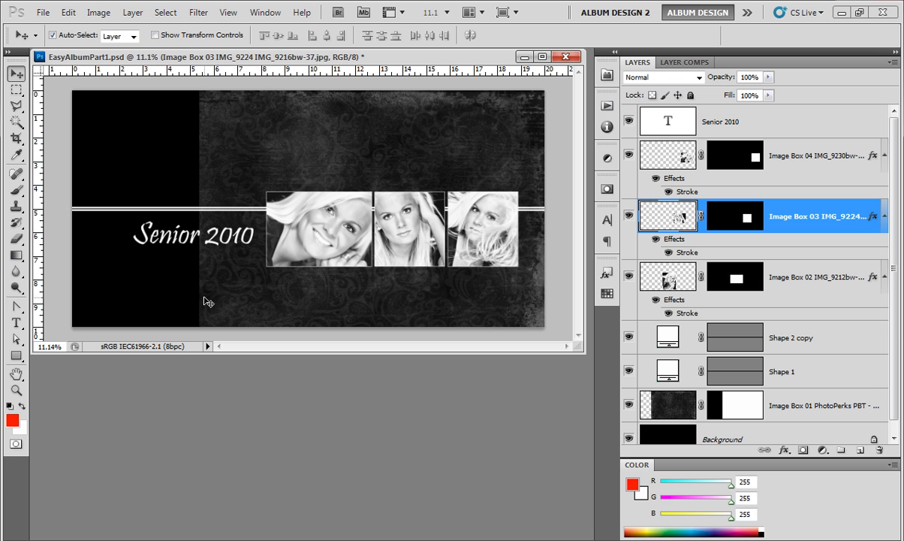
Run Prep for Print with Split Layout Vertical and JPEG export at quality 12.
click(606, 75)
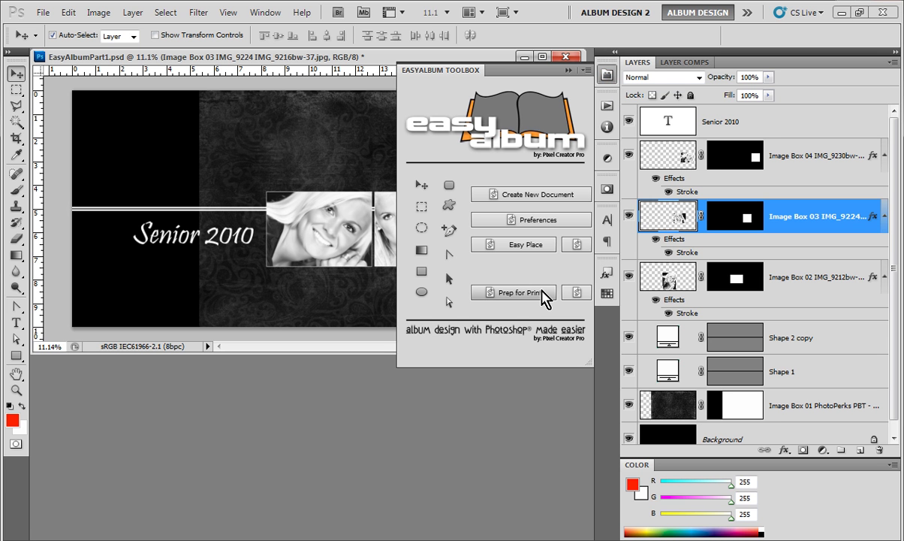
click(525, 296)
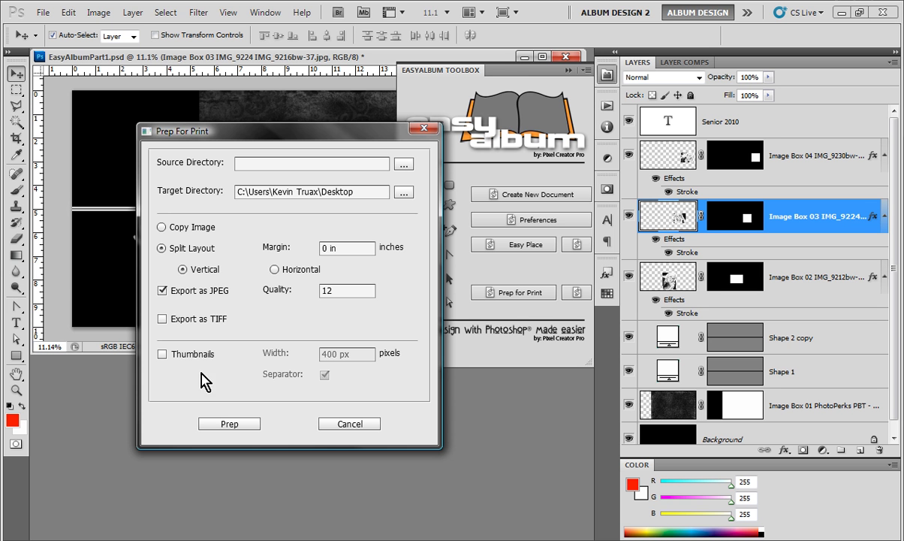
click(231, 425)
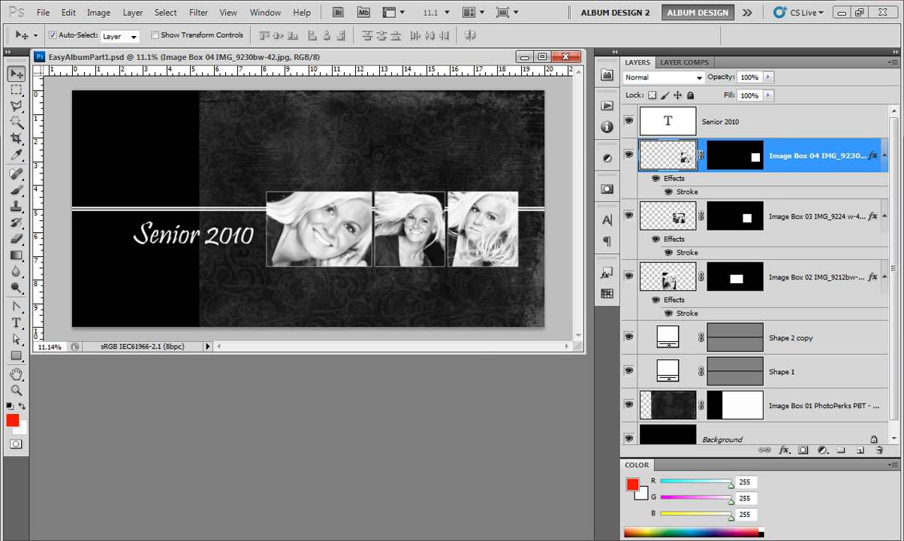
mouse_move(415, 540)
double_click(327, 418)
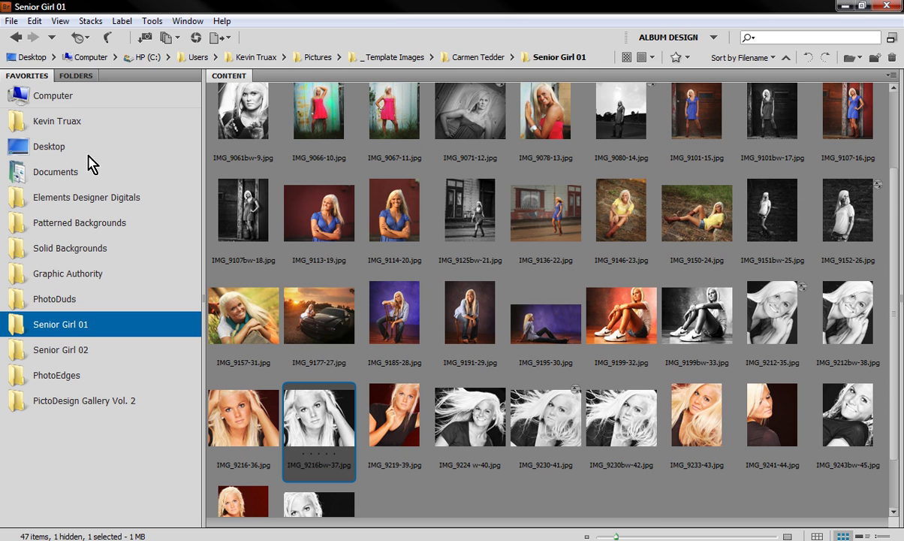
click(64, 147)
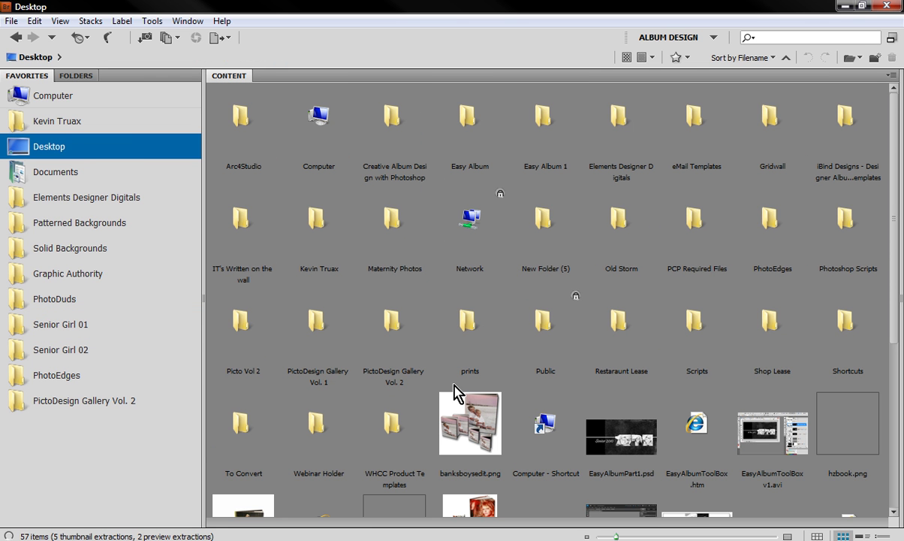
double_click(465, 322)
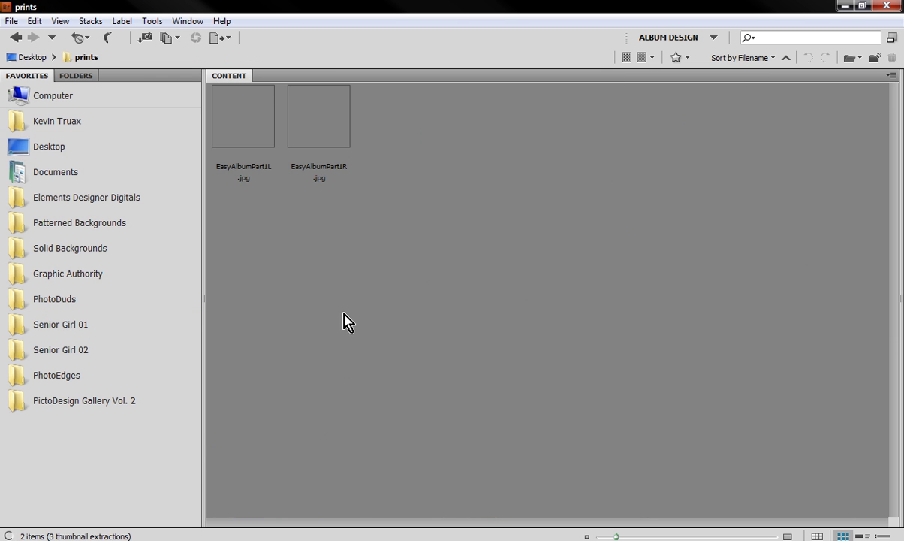
click(245, 143)
click(304, 147)
click(259, 139)
click(307, 144)
click(298, 210)
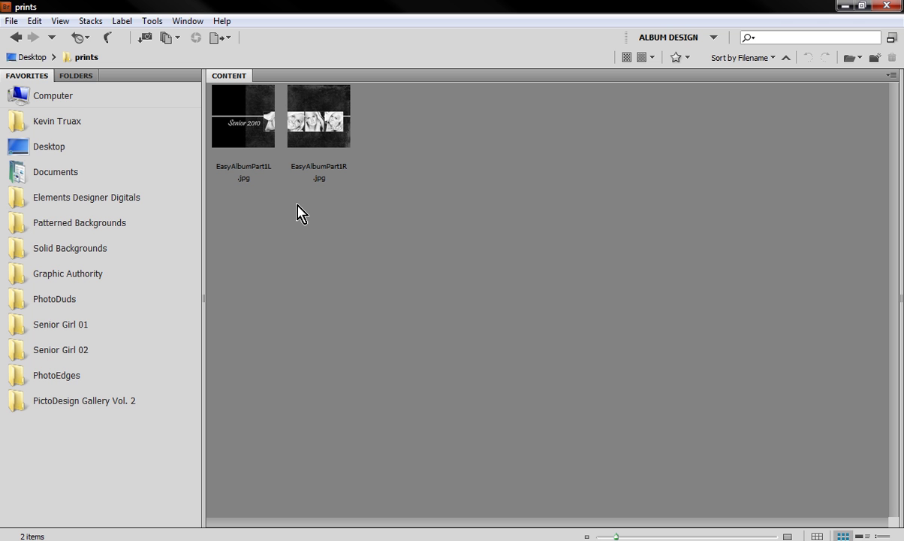
click(252, 141)
click(293, 139)
click(318, 224)
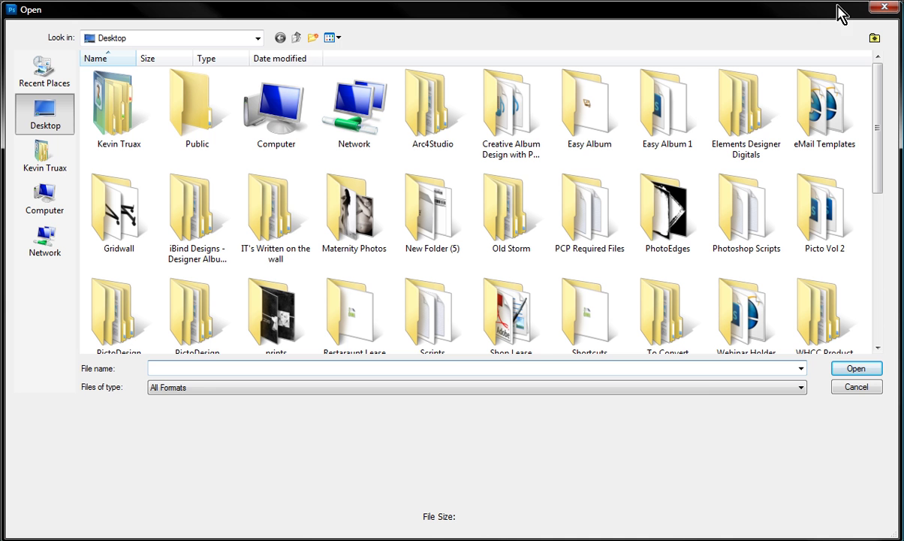
Close the Open dialog and reopen Prep for Print, switching it to Copy Image.
click(879, 8)
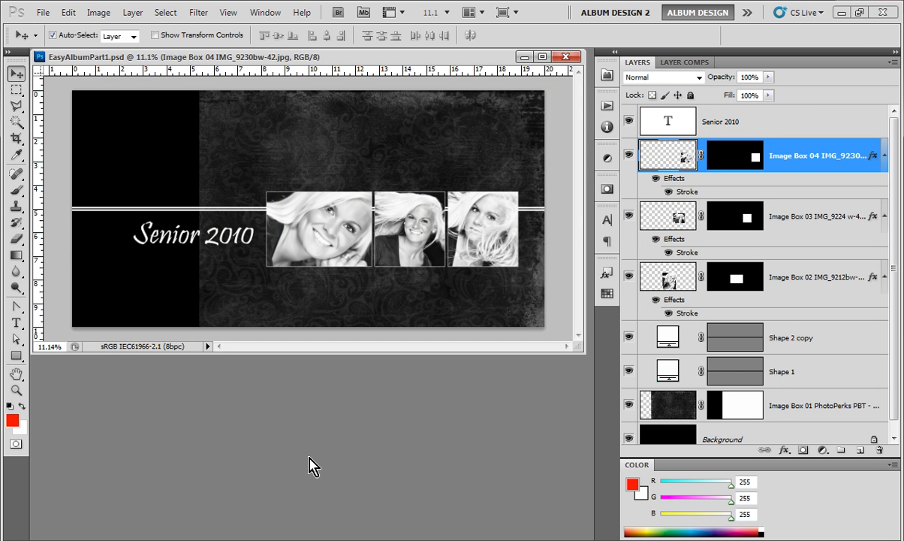
key(ctrl+0)
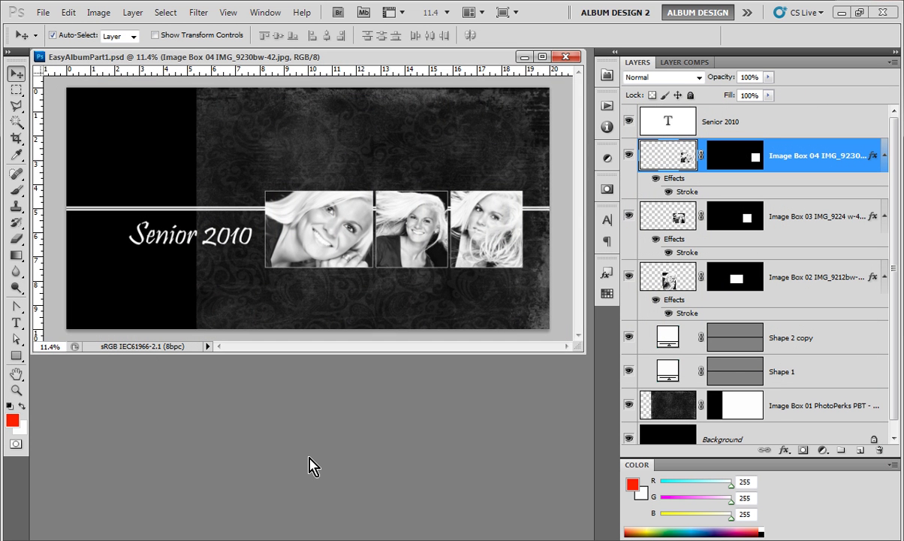
click(606, 75)
click(485, 291)
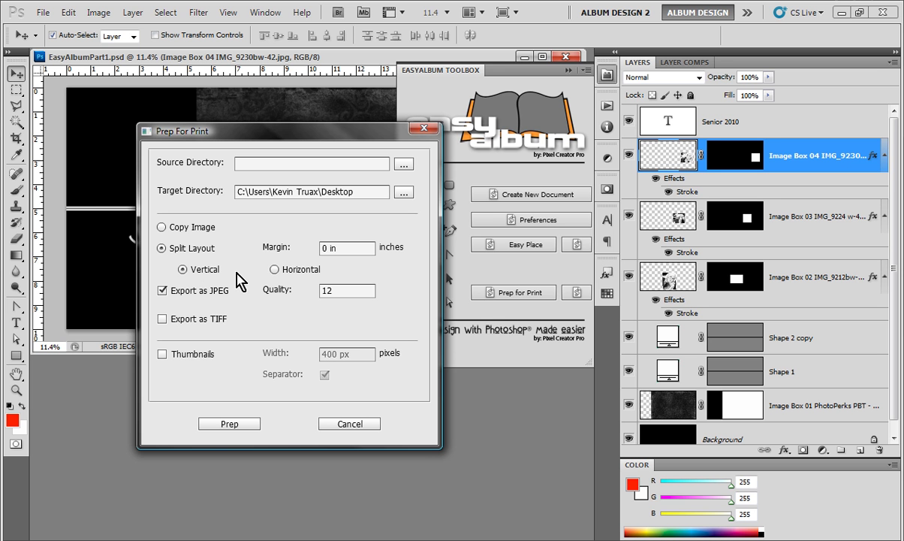
click(168, 227)
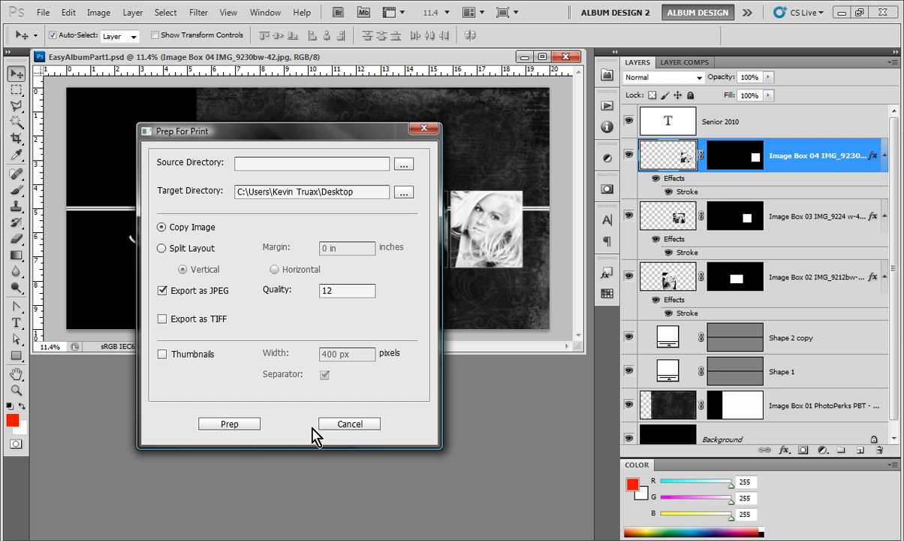
Cancel Prep for Print, then open 09_b_front.psd from Graphic Authority > Senior Style > 5x7.
click(361, 426)
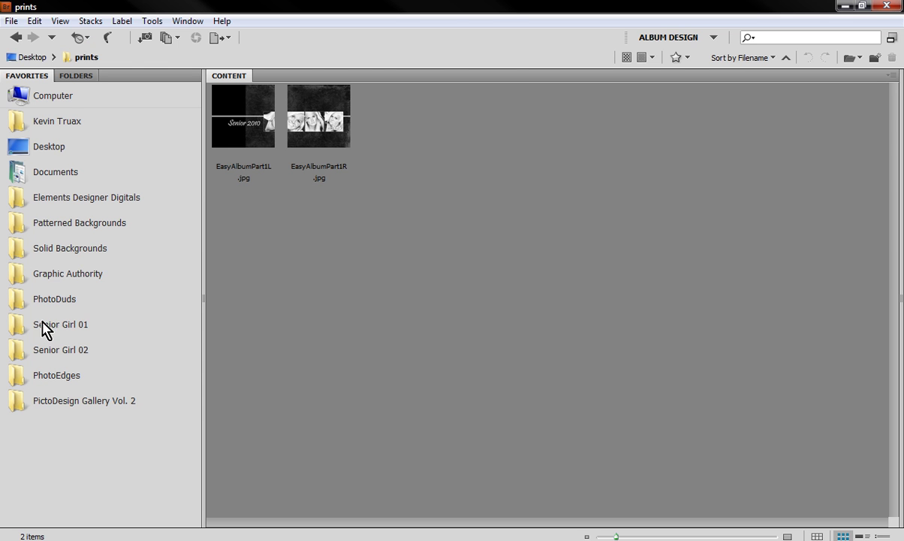
click(57, 272)
double_click(238, 133)
double_click(319, 120)
double_click(451, 116)
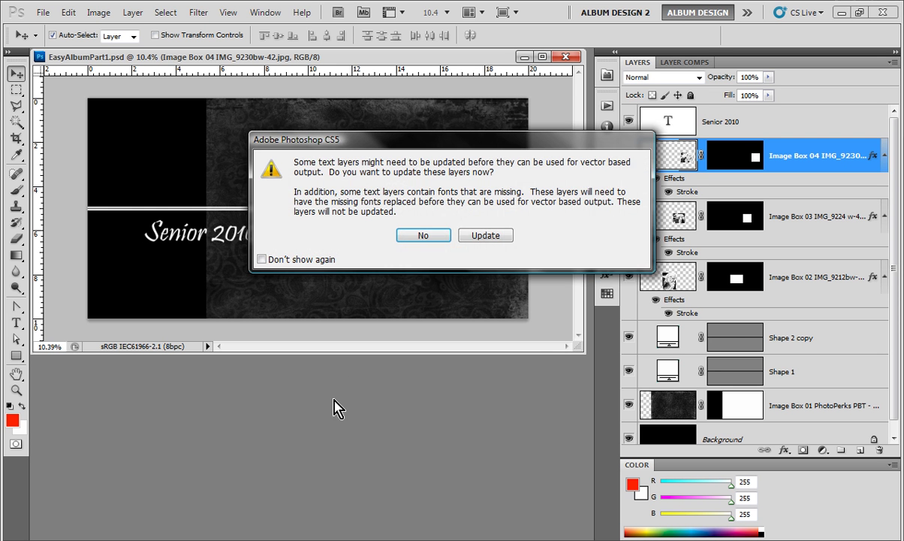
Update the text layers and merge the b, a, c and d your_image_here placeholders into their clipping layers.
click(466, 234)
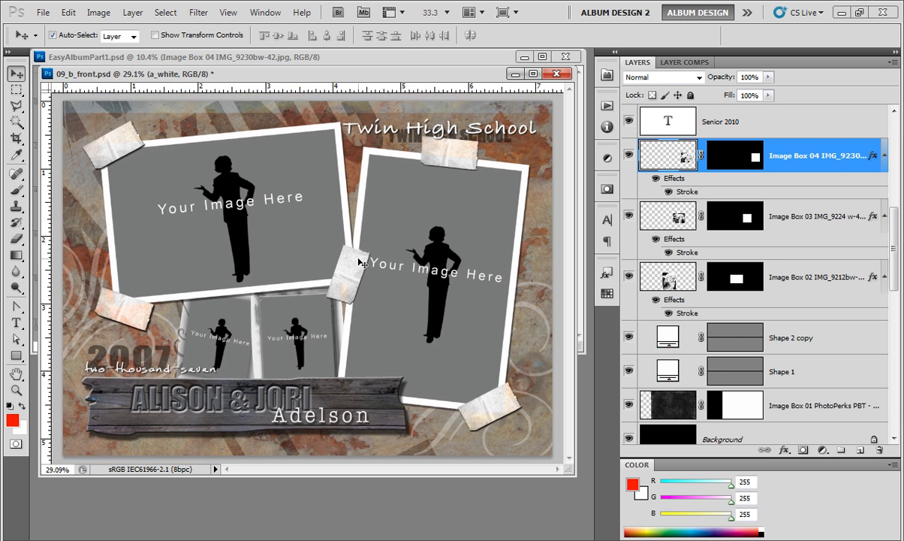
key(ctrl+e)
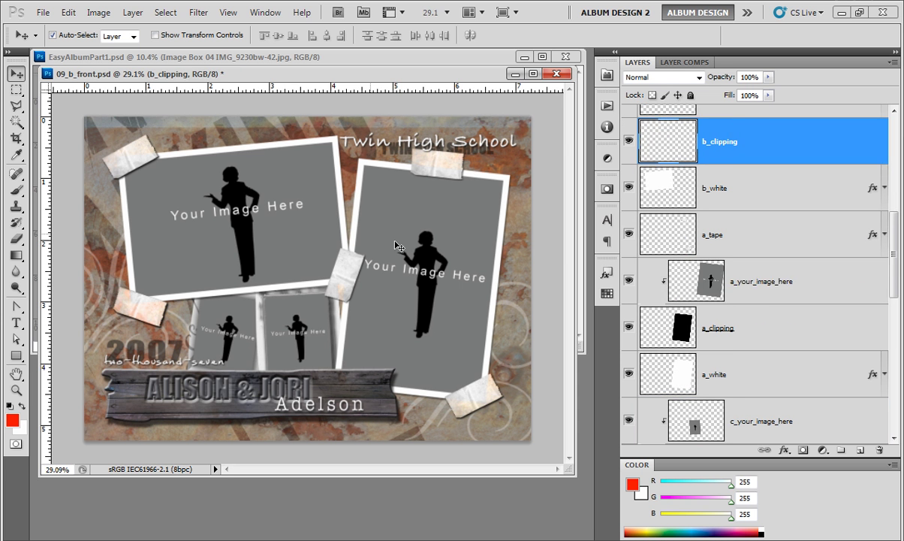
click(404, 237)
key(ctrl+e)
click(252, 319)
key(ctrl+e)
click(236, 330)
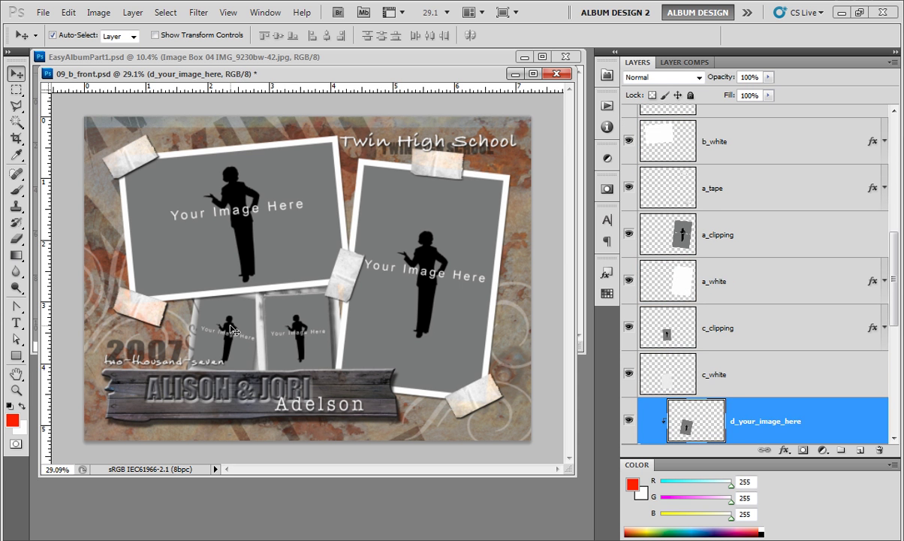
key(ctrl+e)
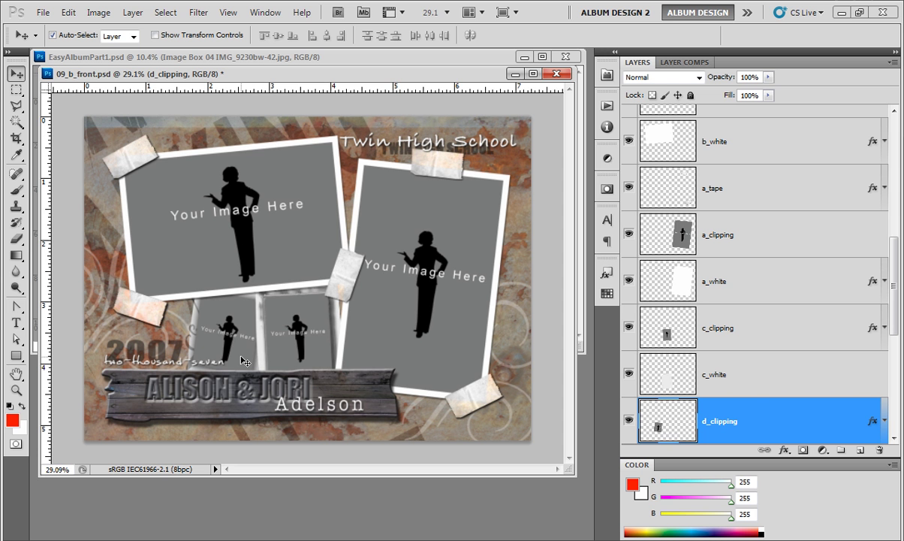
Select the b, a, c and d clipping layers together.
key(ctrl+minus)
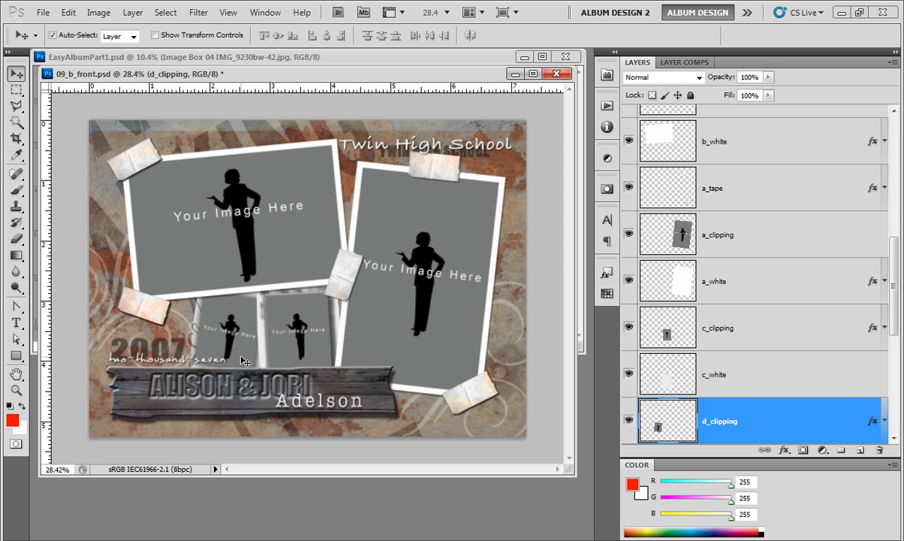
click(274, 213)
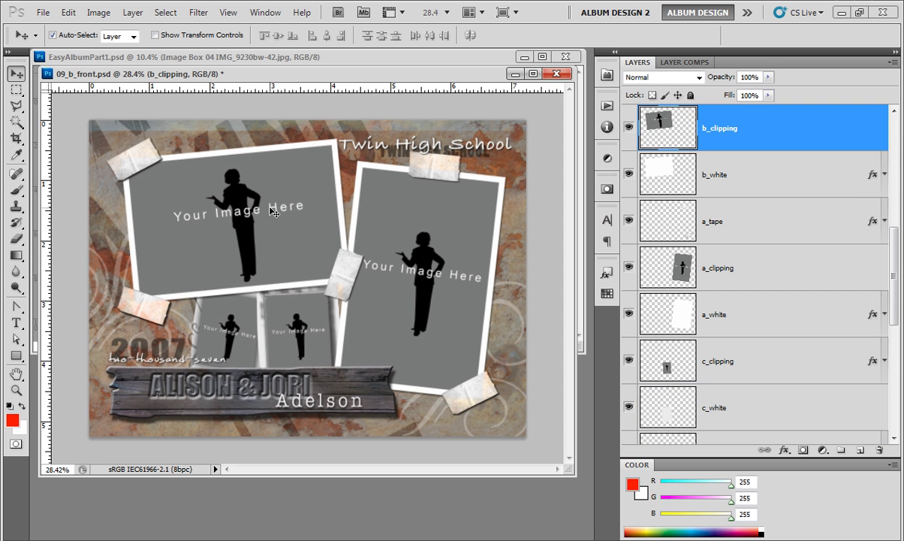
shift+click(404, 268)
shift+click(238, 331)
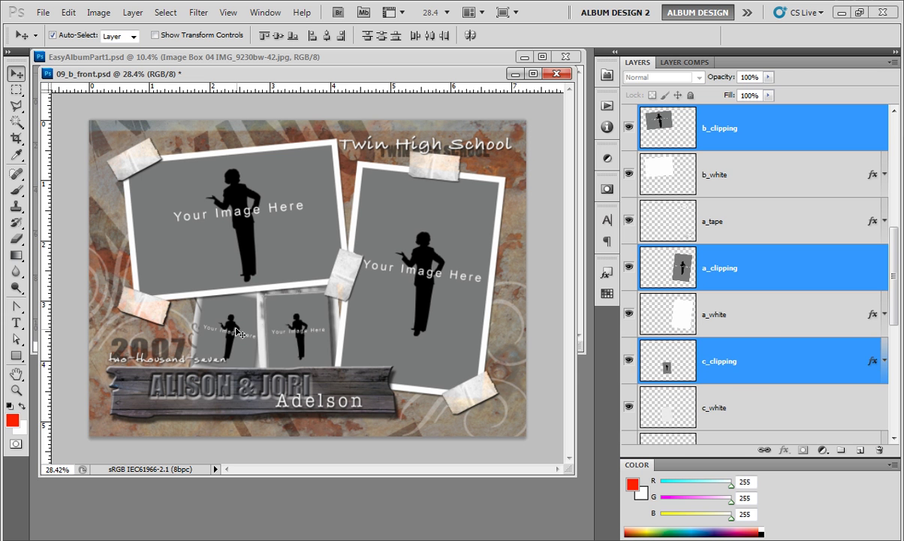
shift+click(237, 331)
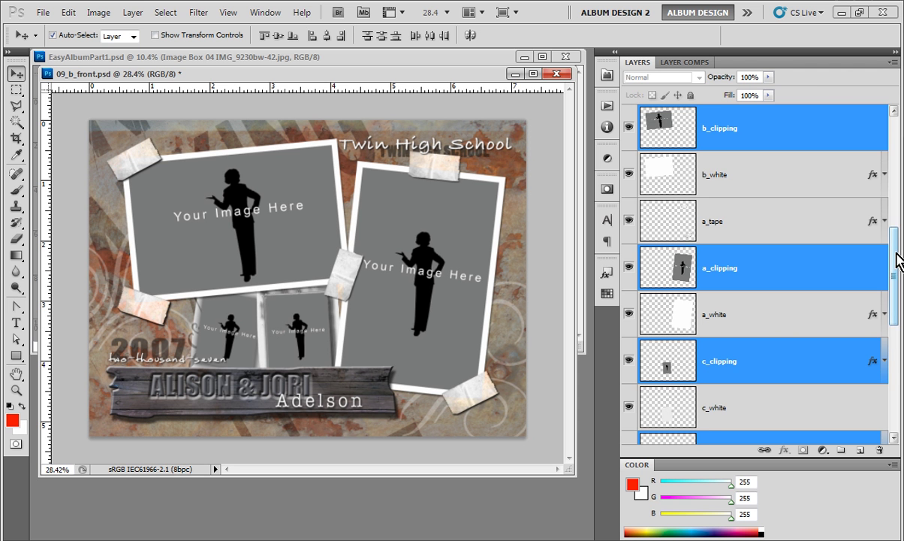
mouse_move(893, 258)
mouse_down()
mouse_move(894, 294)
mouse_move(894, 269)
mouse_up()
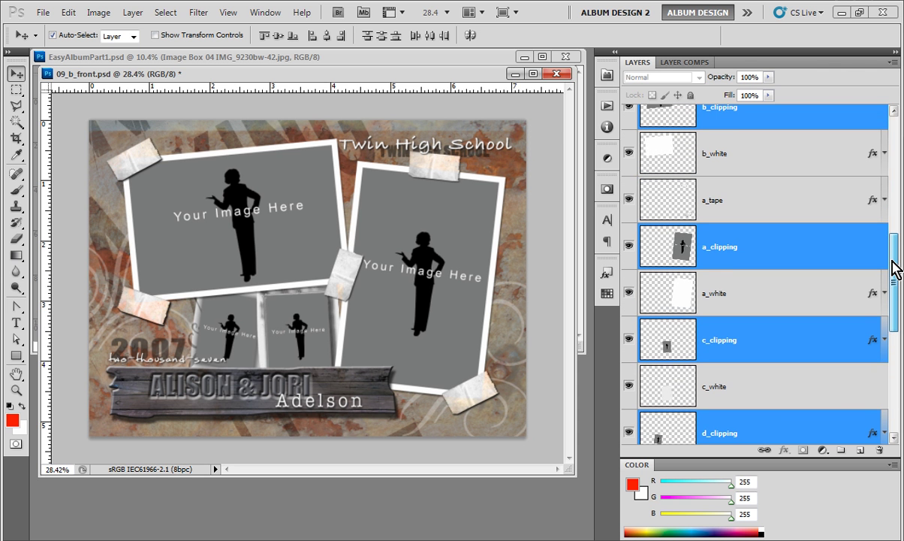
click(607, 75)
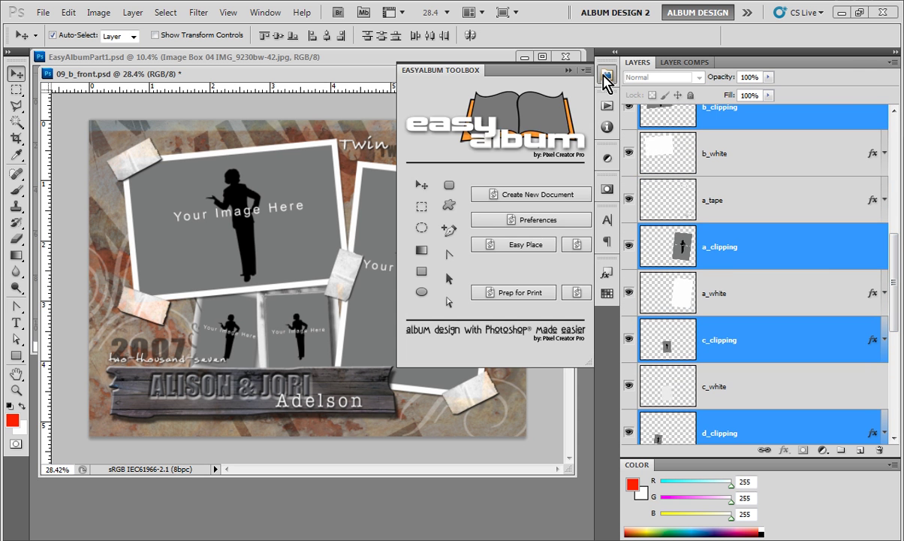
Convert the template, auto-numbering the selected clipping layers as Image Box 01–04.
click(576, 294)
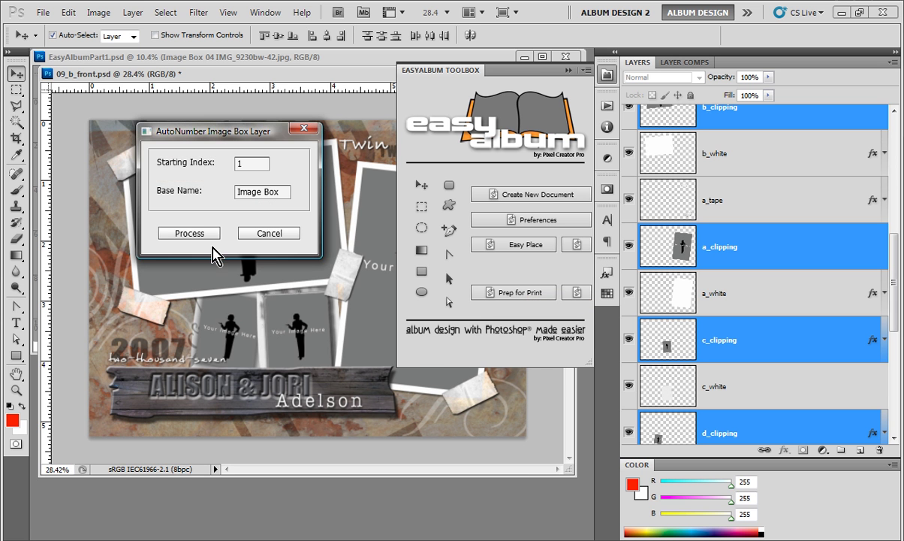
click(190, 232)
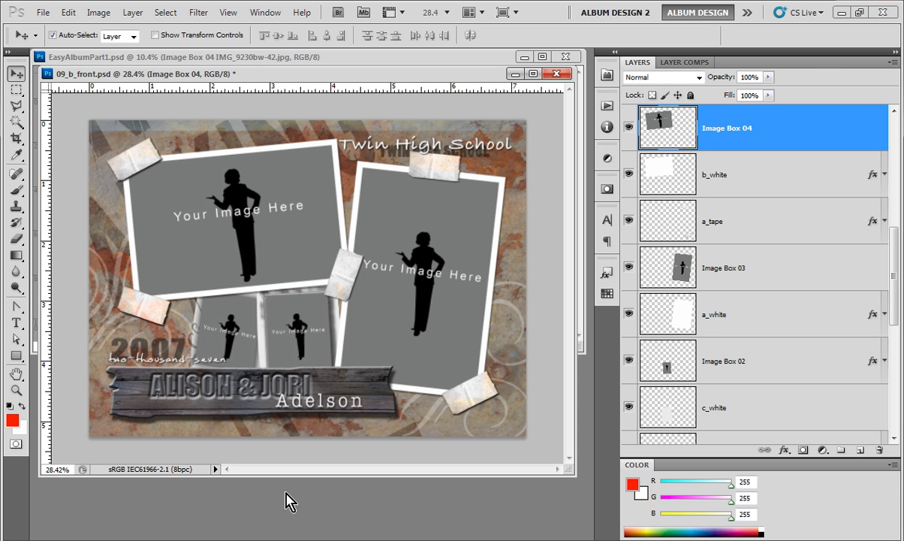
click(608, 75)
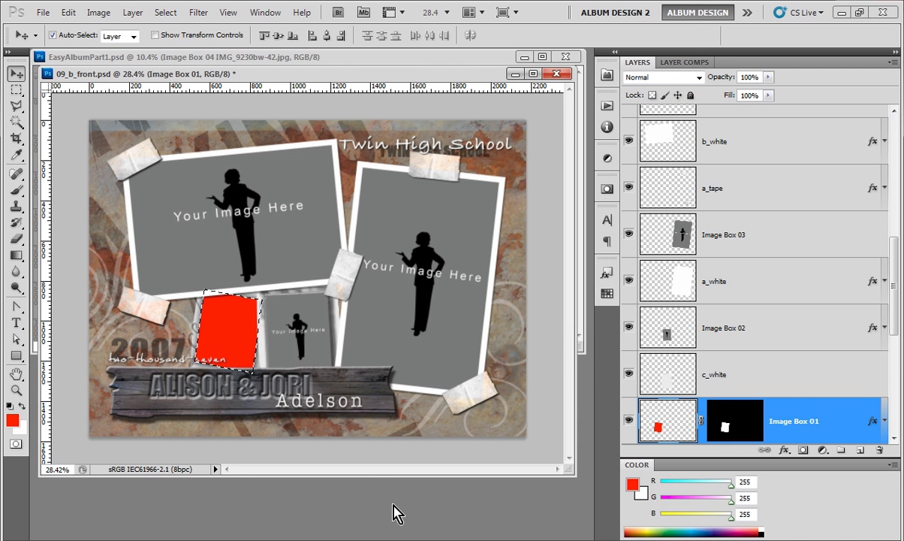
Fill Image Box 01 with IMG_9066-10.jpg from Bridge's Senior Girl 01 folder.
key(Return)
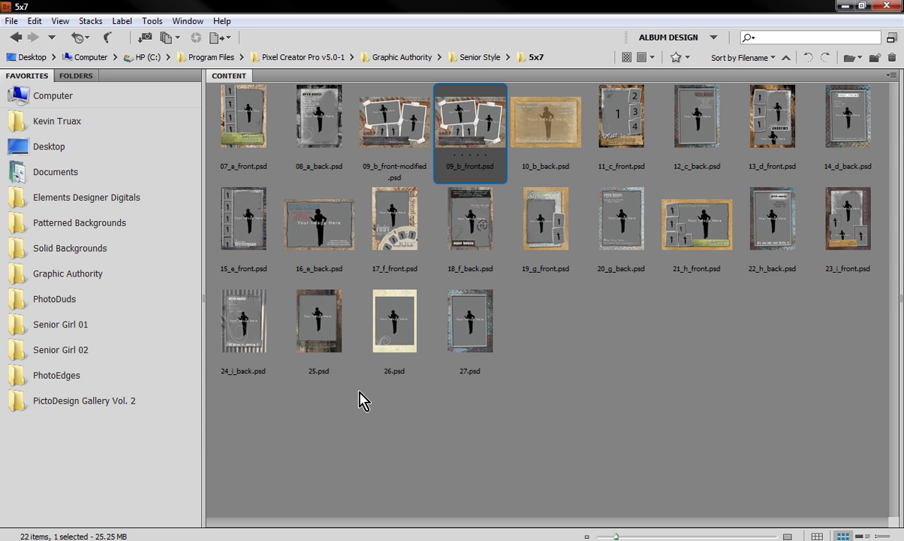
click(76, 321)
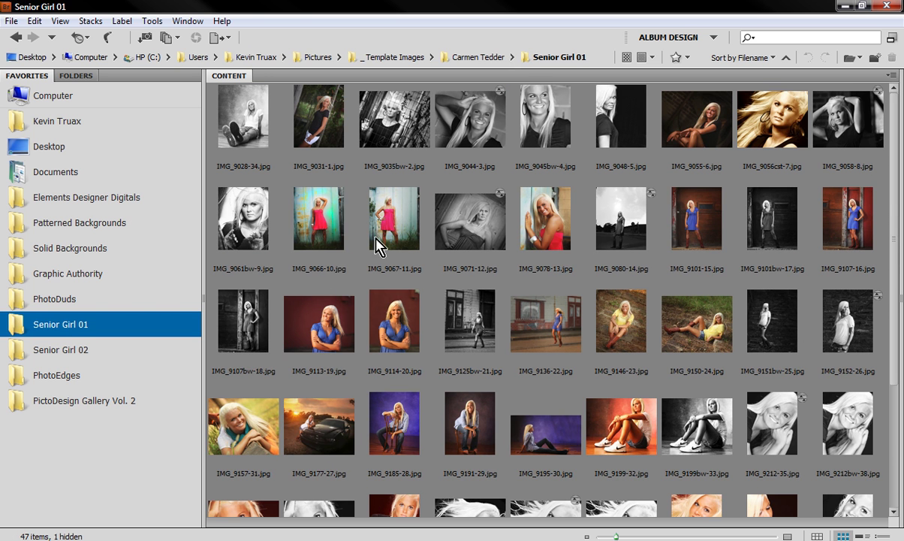
click(320, 214)
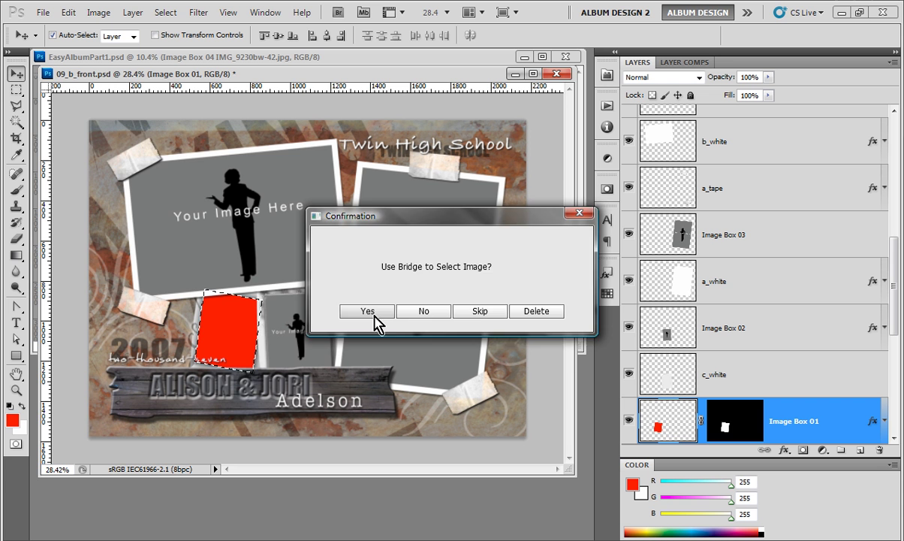
click(368, 310)
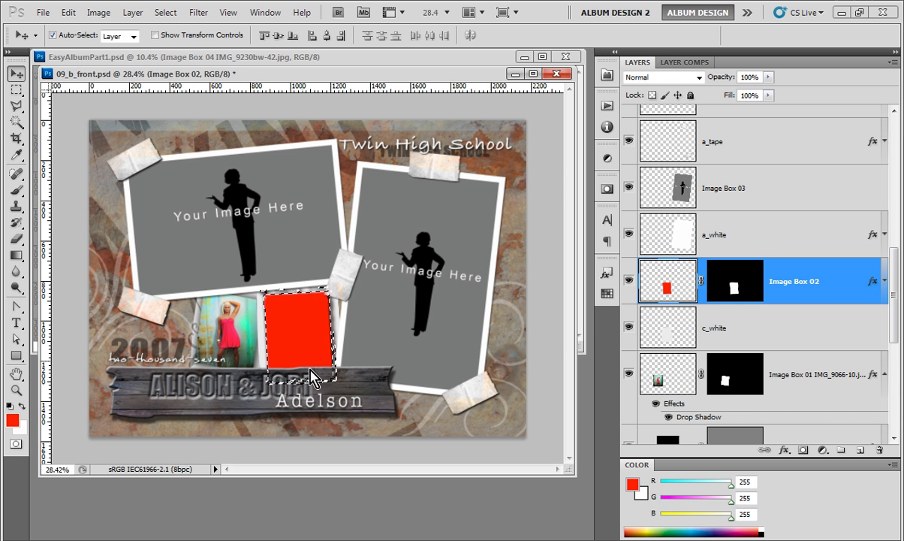
Fill Image Box 02 with IMG_9146-23.jpg chosen in Bridge.
key(Return)
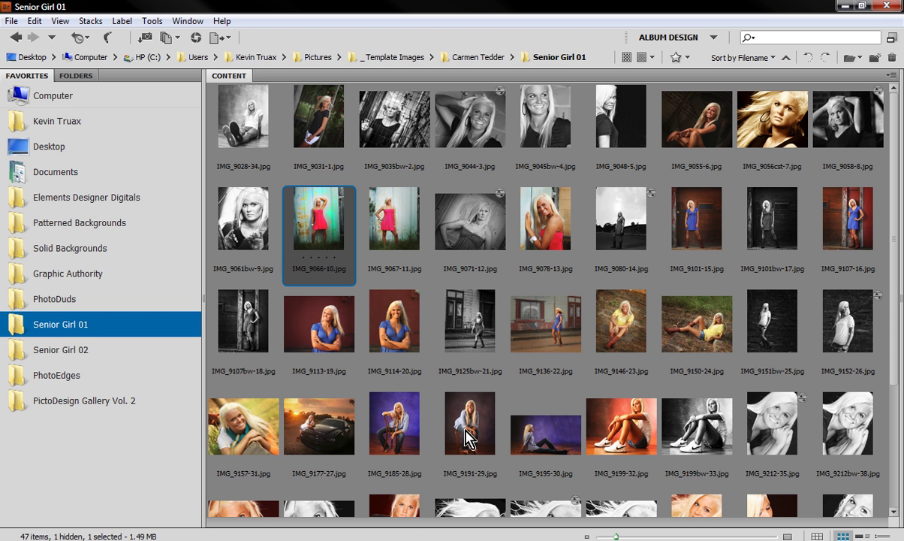
click(588, 312)
key(alt+Tab)
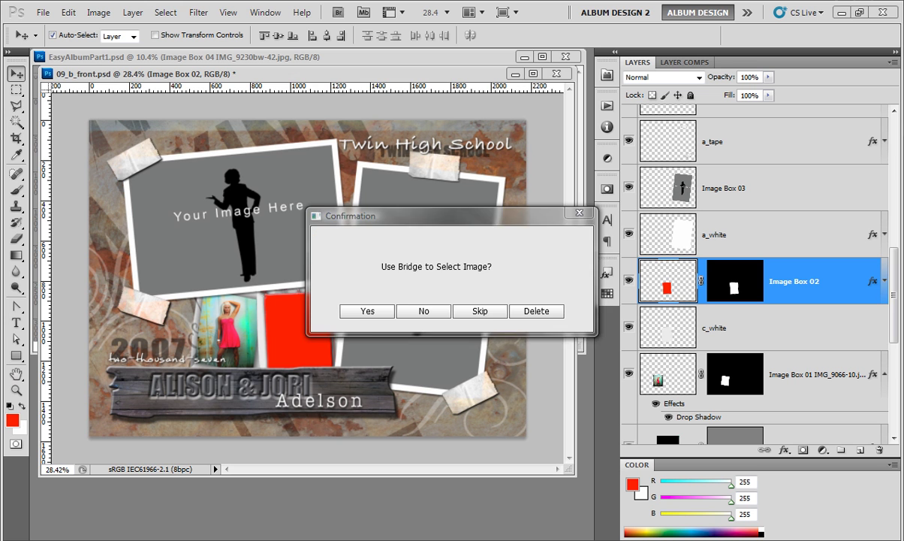
click(372, 314)
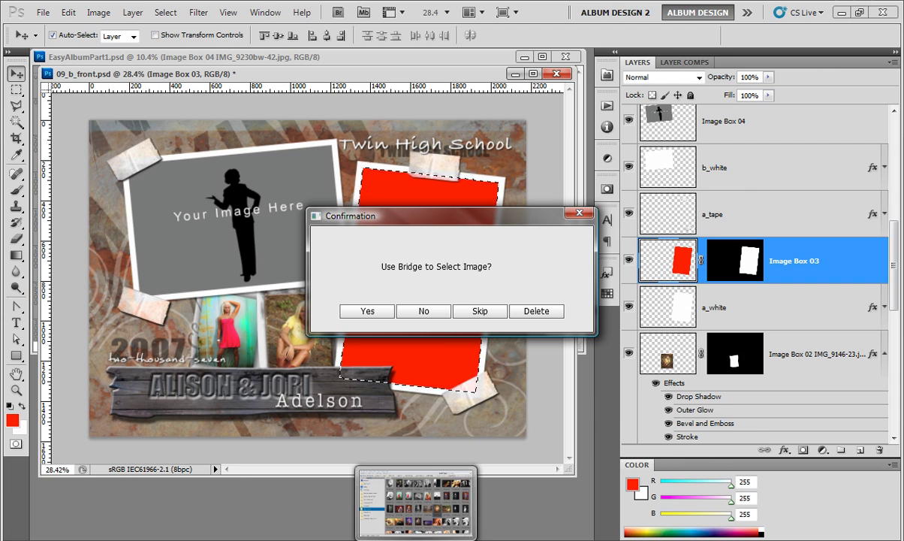
Place IMG_9078-13 into Image Box 03 and IMG_9216bw-37 into Image Box 04 via Bridge.
key(Return)
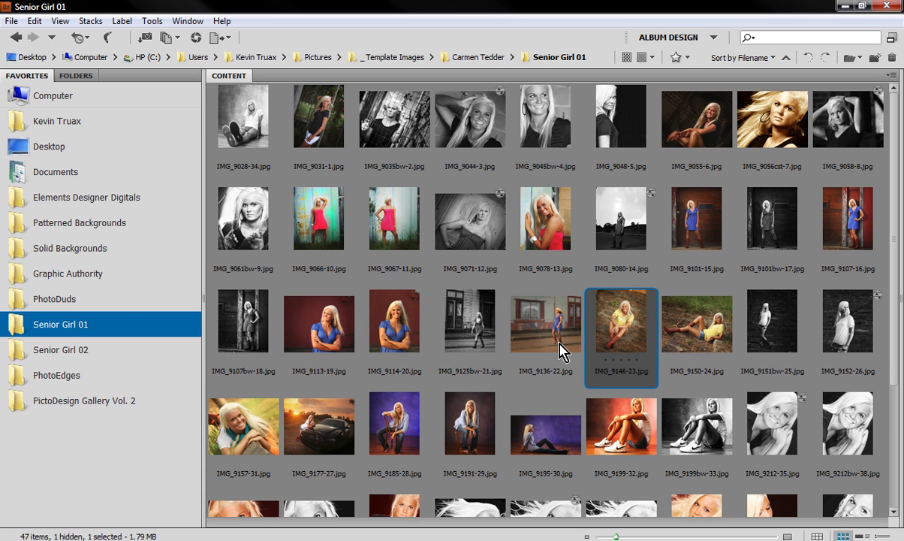
click(508, 213)
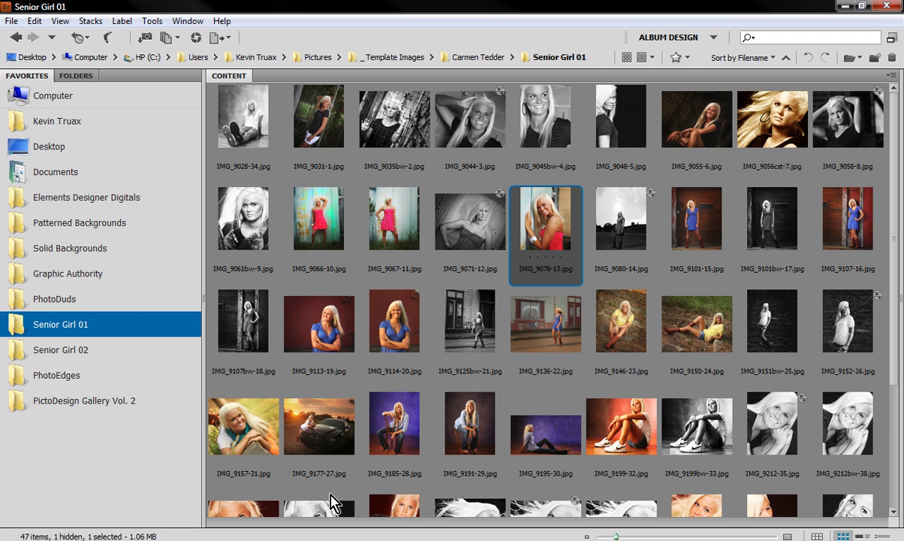
click(333, 515)
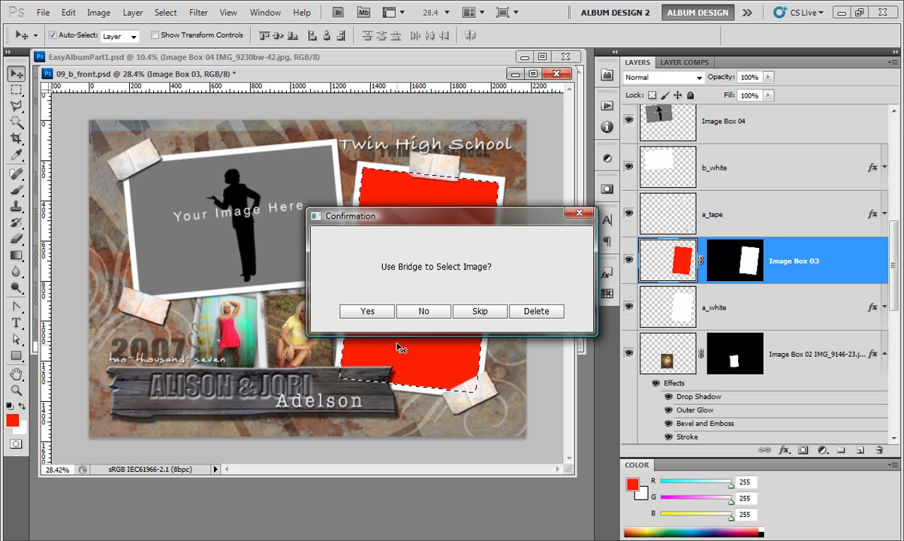
click(383, 312)
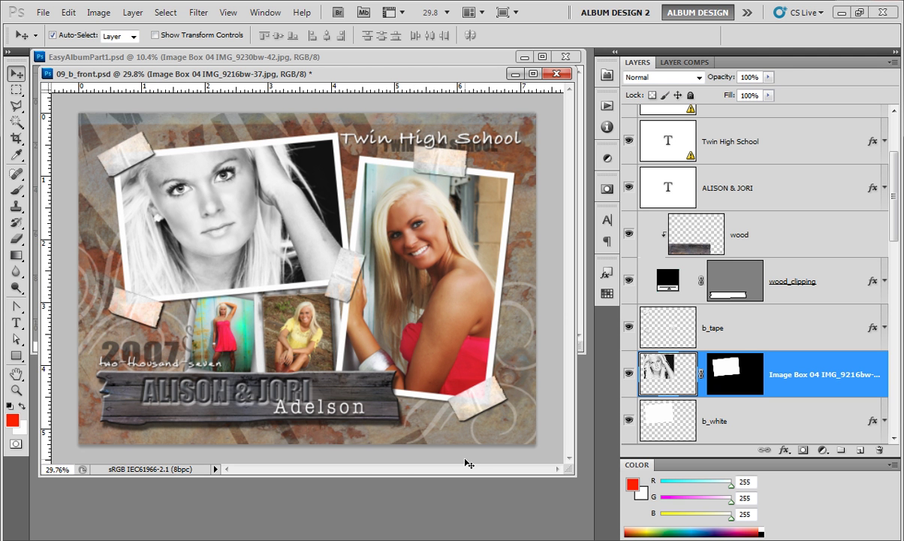
Close the Twin High School spread without saving and delete EasyAlbumPart1's non-background layers.
click(557, 73)
click(379, 201)
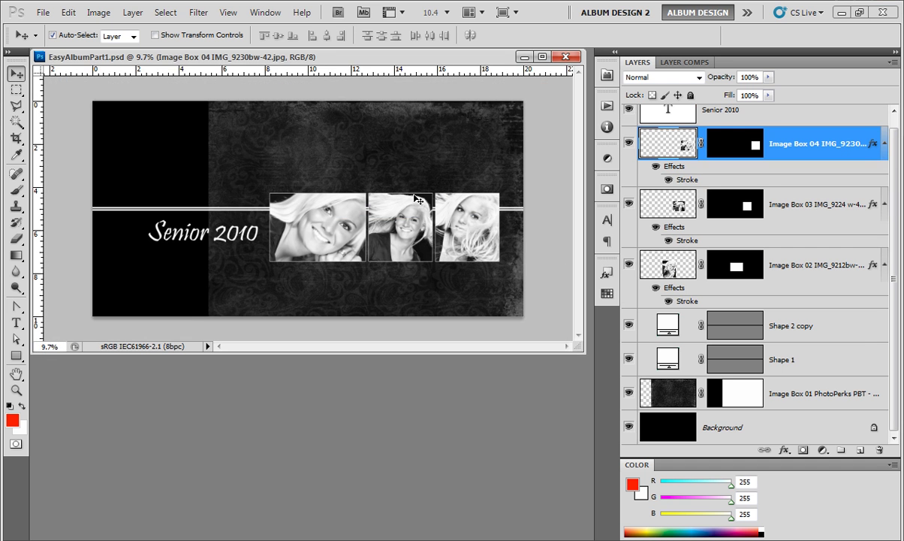
drag(533, 112, 219, 260)
key(Delete)
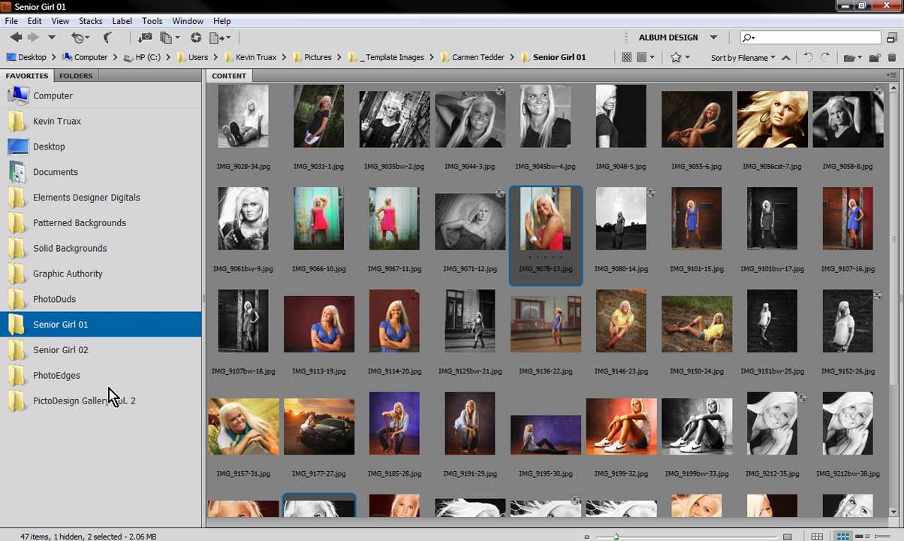
Marquee-select an area of the black canvas and run the 01-TMP001.jsx template from Sample Templates.
click(90, 400)
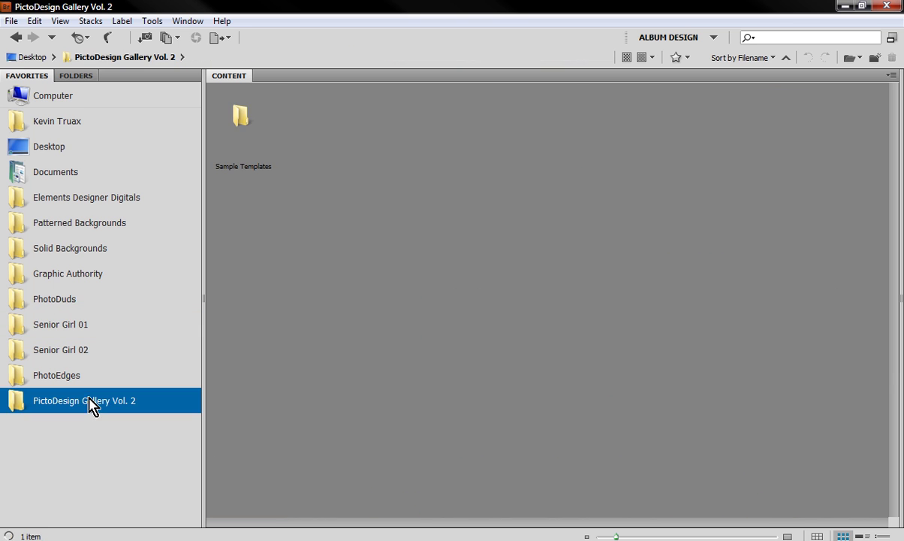
click(242, 122)
key(alt+Tab)
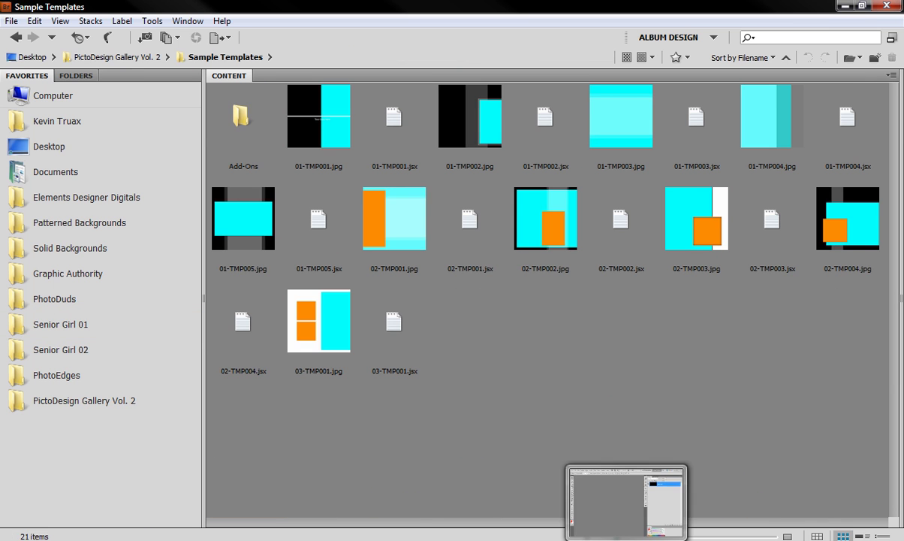
click(11, 91)
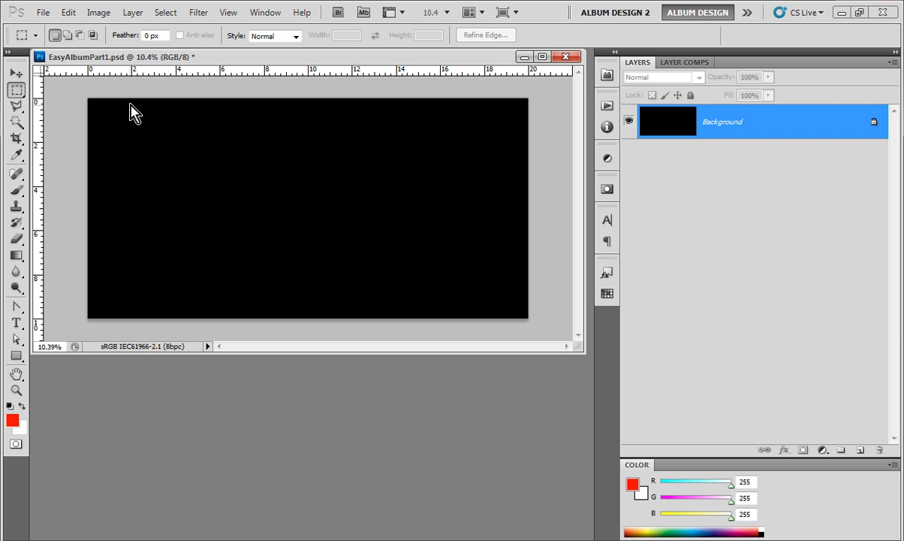
drag(113, 98, 365, 330)
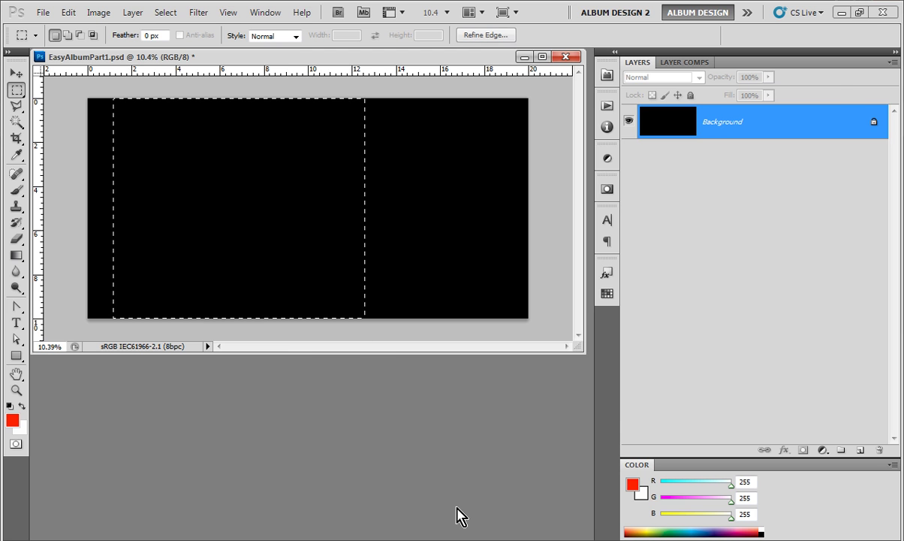
key(alt+Tab)
click(399, 132)
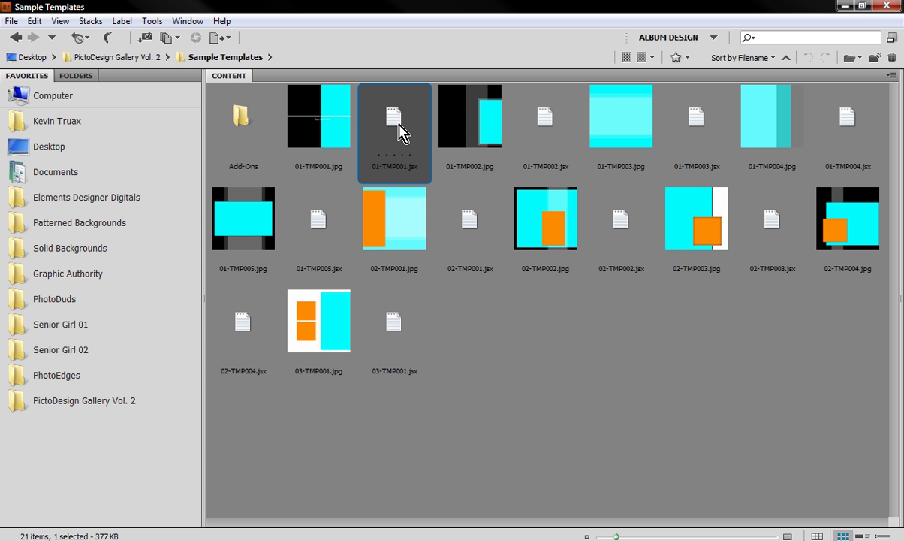
double_click(400, 132)
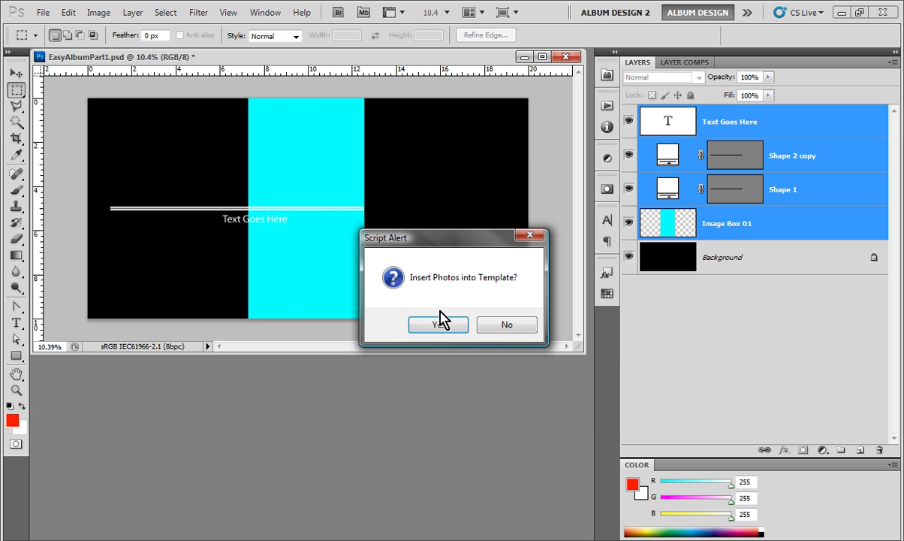
Decline photo insertion and stretch cyan Image Box 01 to the right edge.
click(504, 325)
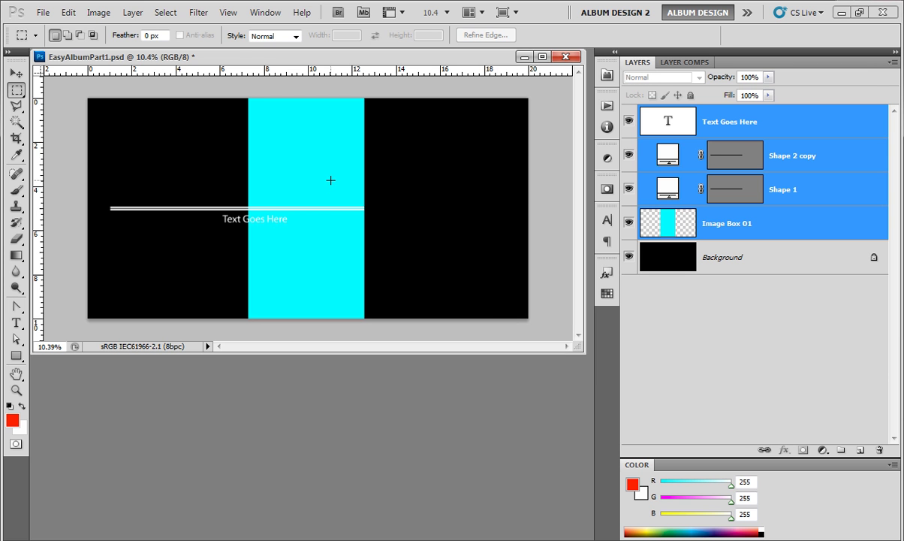
key(v)
click(348, 161)
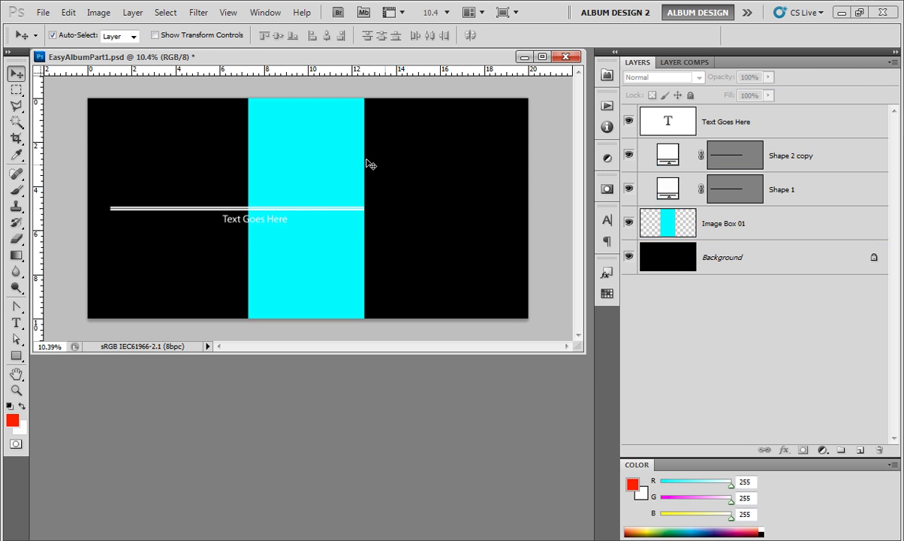
key(ctrl+t)
drag(364, 208, 530, 208)
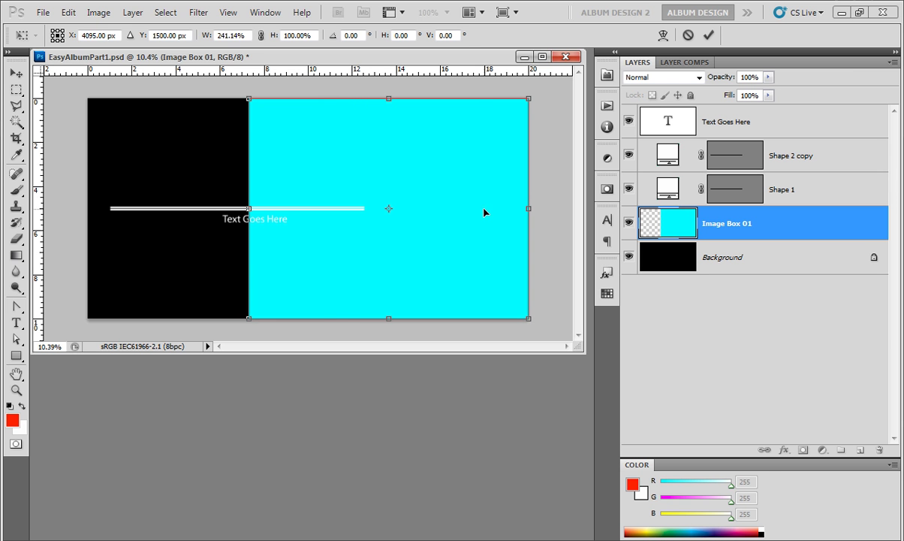
key(Return)
Stretch the Shape 1 and Shape 2 copy white lines to the right edge.
click(792, 183)
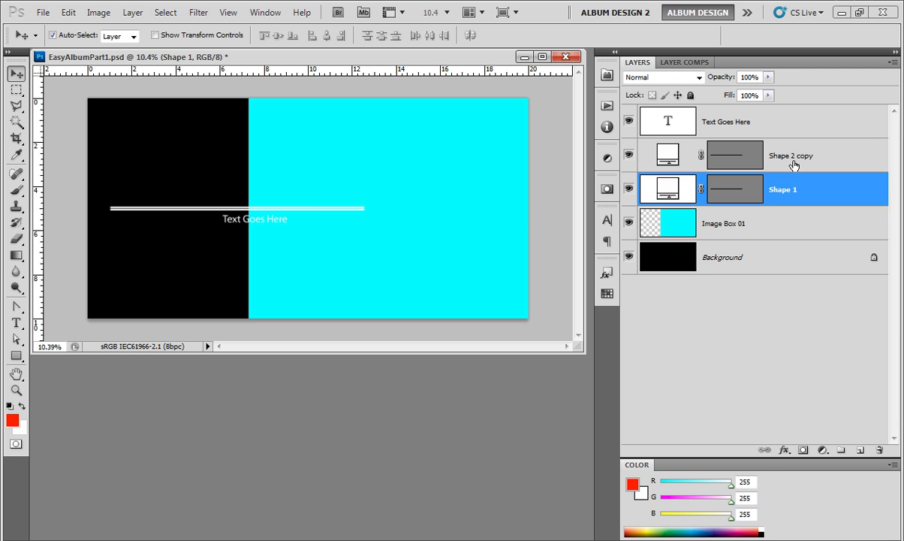
shift+click(793, 162)
key(ctrl+t)
drag(371, 207, 539, 211)
key(Return)
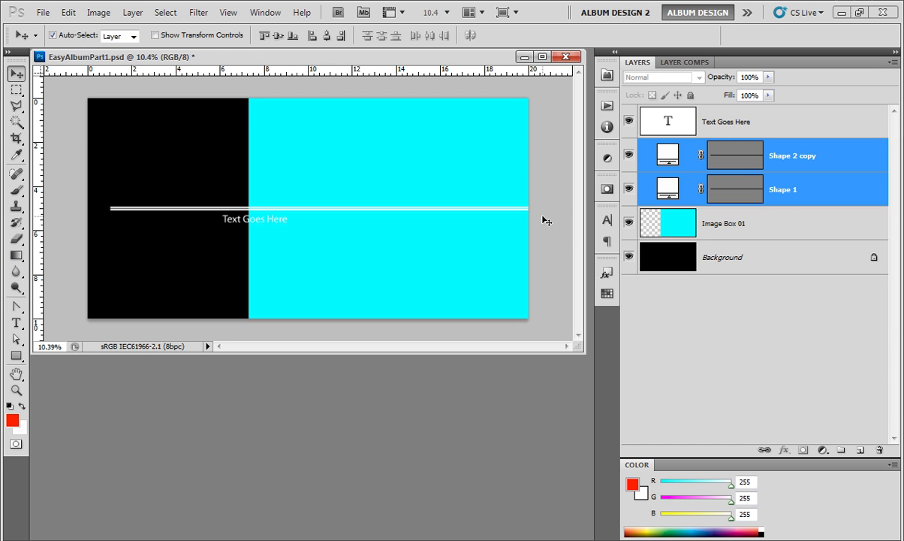
Delete the Text Goes Here layer and marquee-select the spread's left part.
click(736, 140)
drag(816, 133, 880, 449)
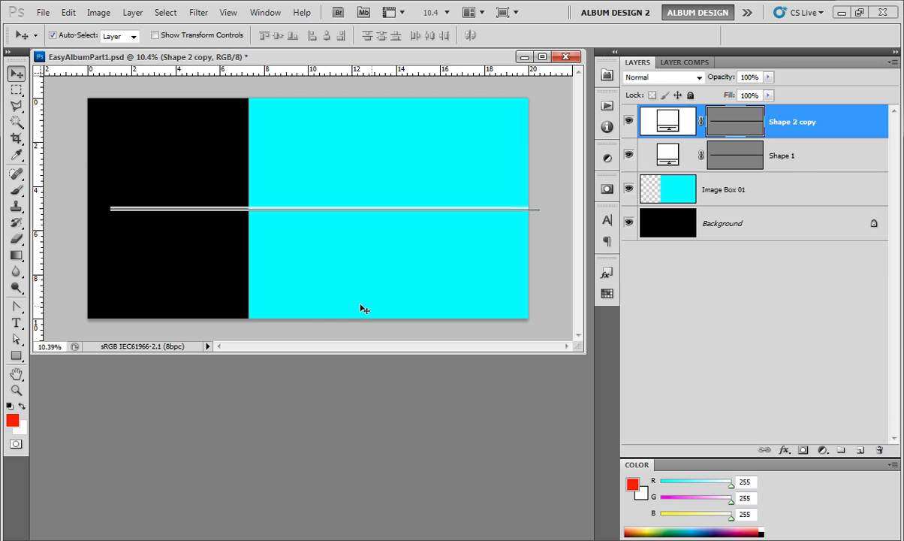
click(549, 315)
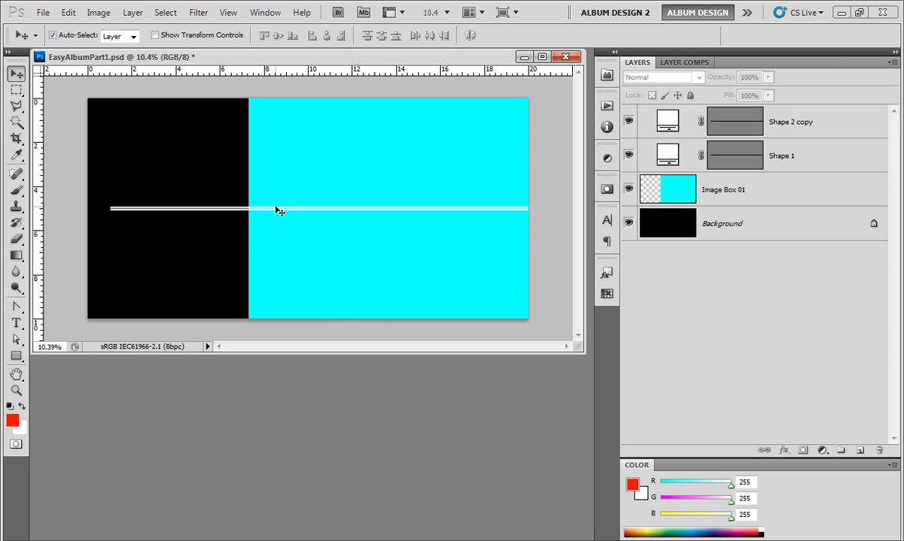
key(m)
drag(87, 99, 299, 331)
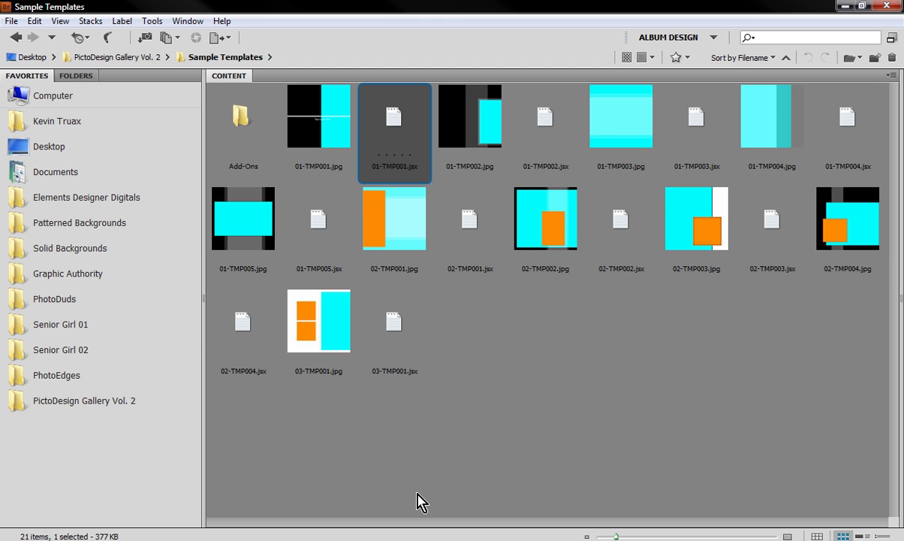
Pick the 02-TMP002.jsx template in Bridge's Sample Templates folder to apply it.
click(490, 325)
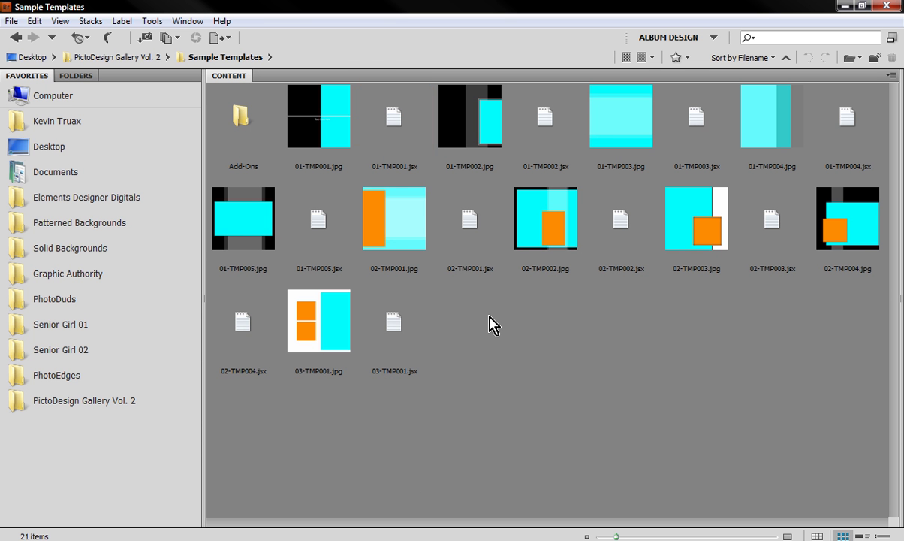
click(550, 247)
click(620, 224)
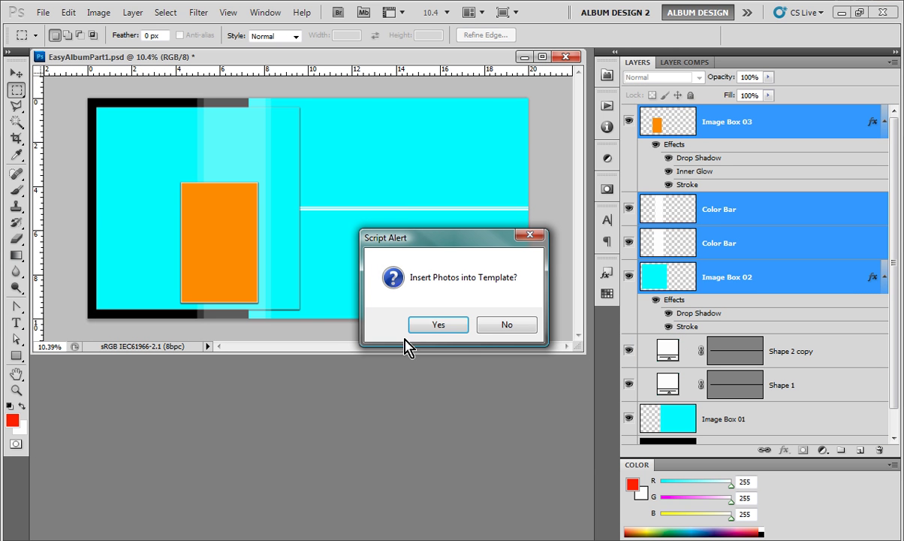
Decline photo insertion, shrink cyan Image Box 02 into a small upright upper-left box, then select orange Image Box 03.
click(501, 328)
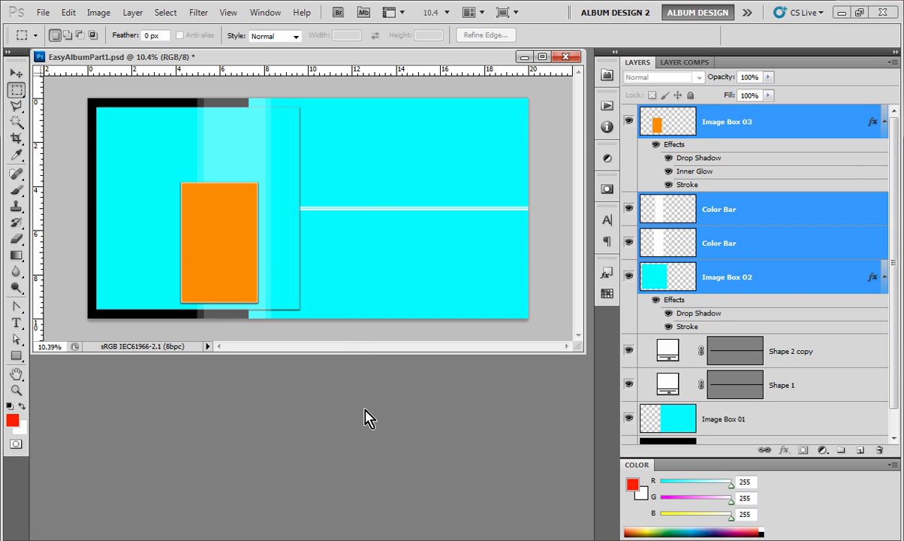
click(16, 72)
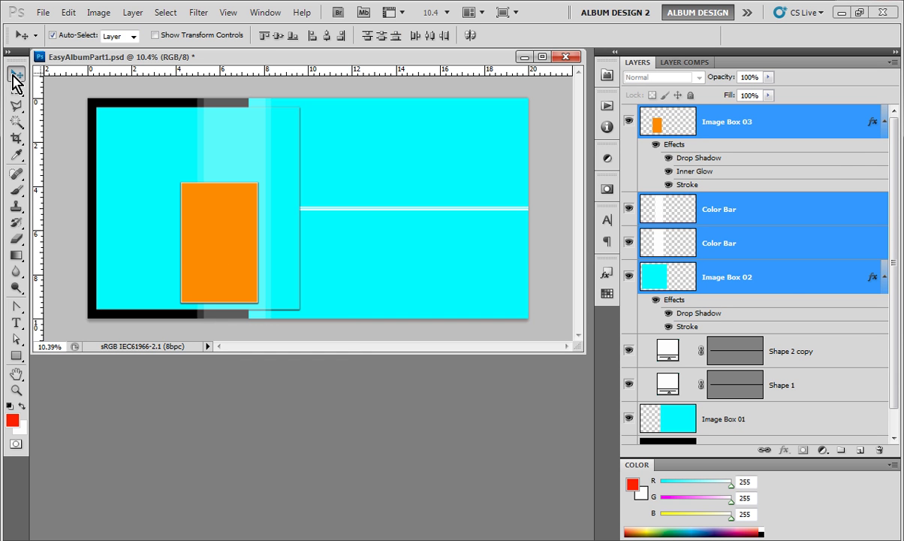
click(117, 140)
click(116, 140)
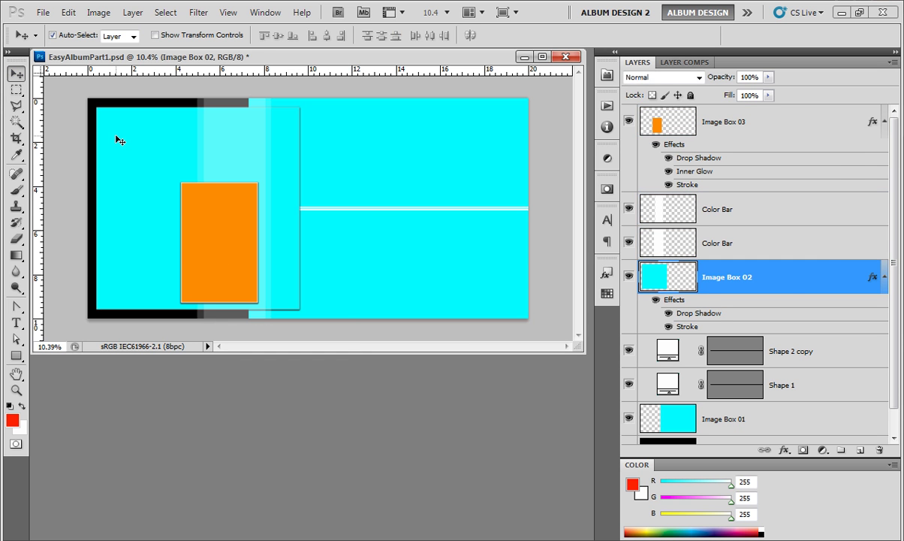
key(ctrl+t)
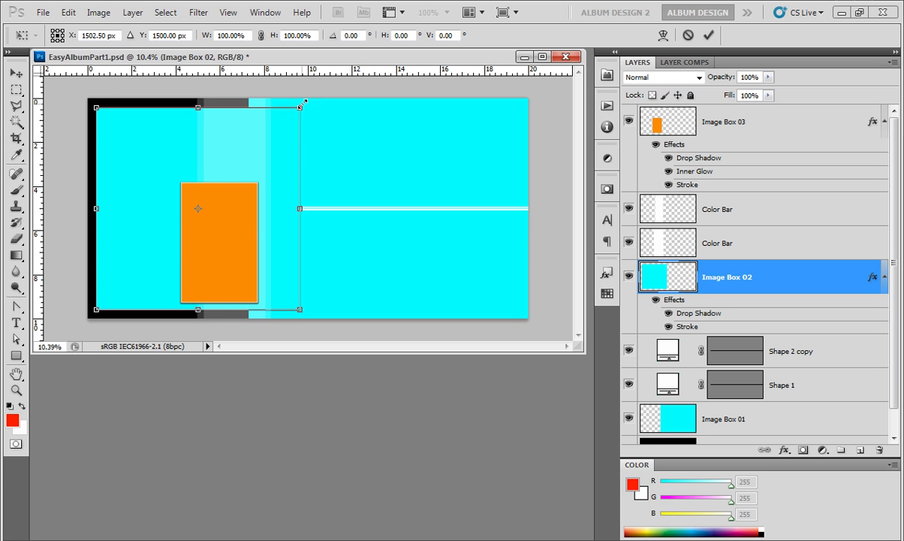
drag(302, 101, 162, 143)
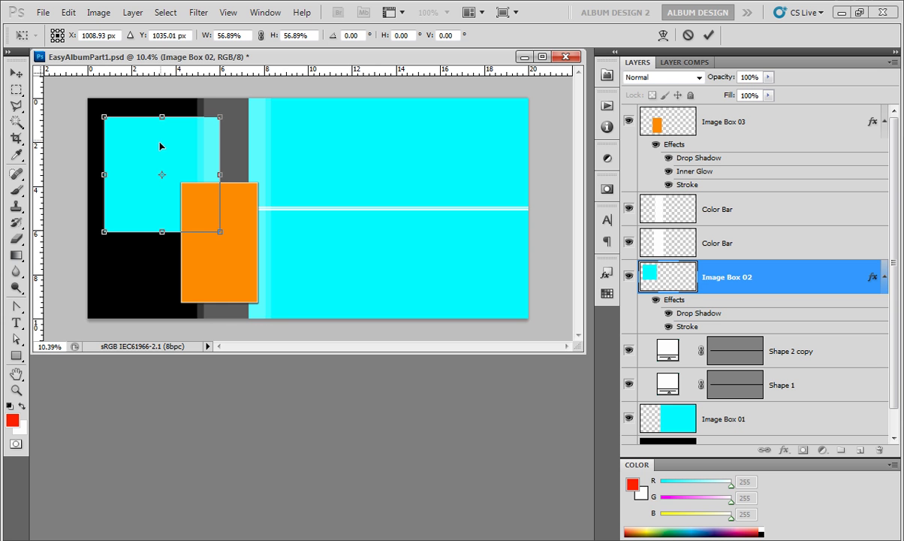
mouse_move(206, 174)
mouse_down()
mouse_move(161, 174)
mouse_move(218, 174)
mouse_move(210, 174)
mouse_up()
drag(98, 182, 152, 170)
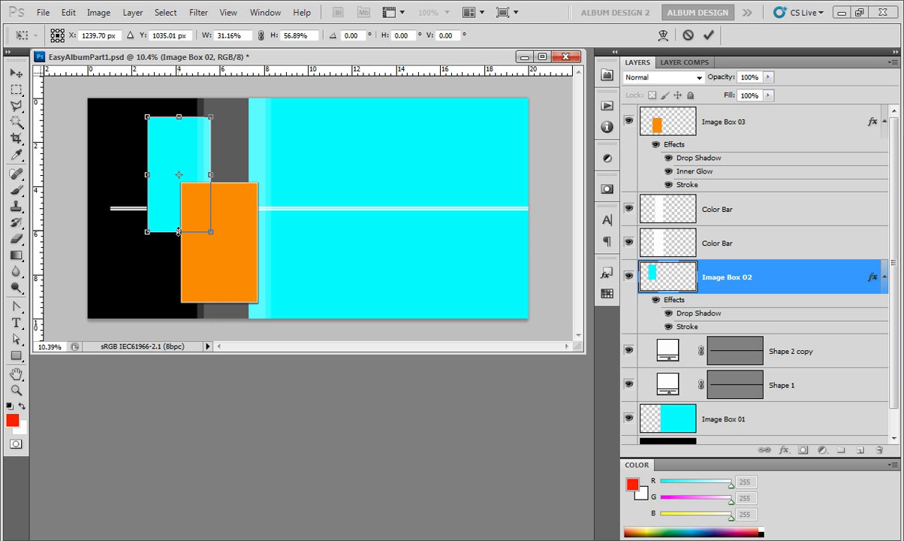
drag(180, 226, 179, 211)
key(Return)
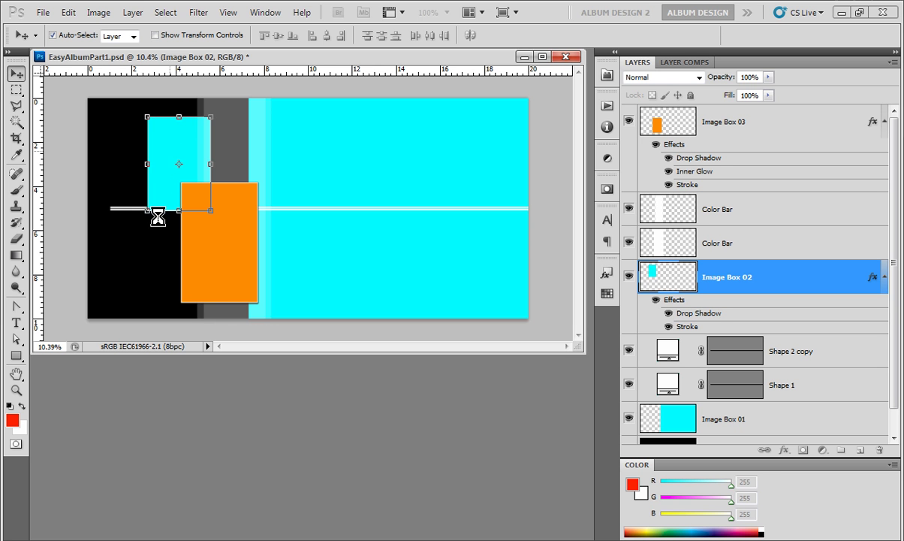
click(201, 240)
Delete orange Image Box 03, duplicate the cyan box beneath it, and nudge both boxes up.
key(Delete)
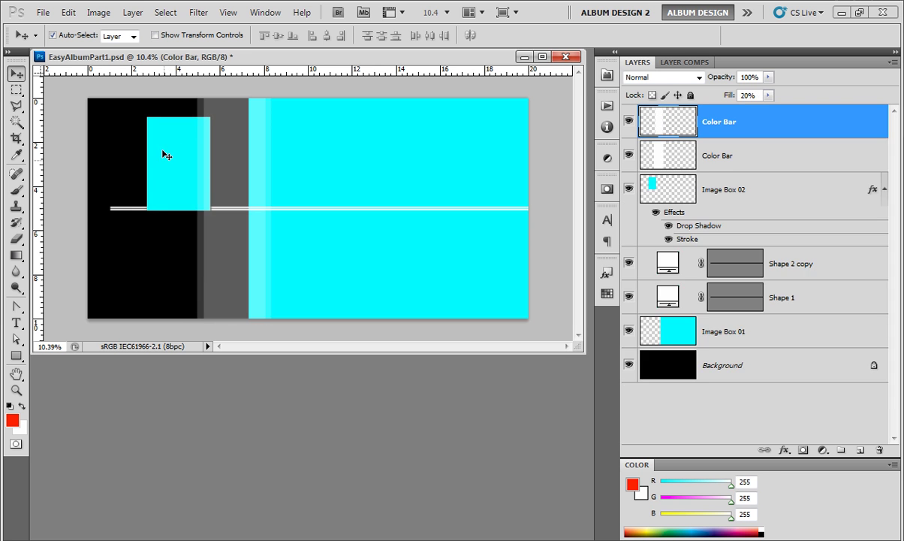
drag(172, 163, 173, 262)
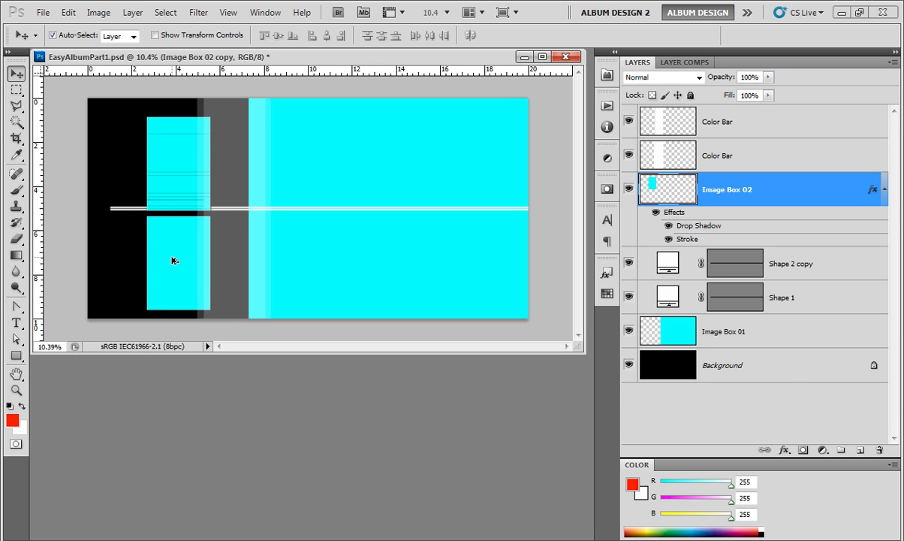
key(ctrl+j)
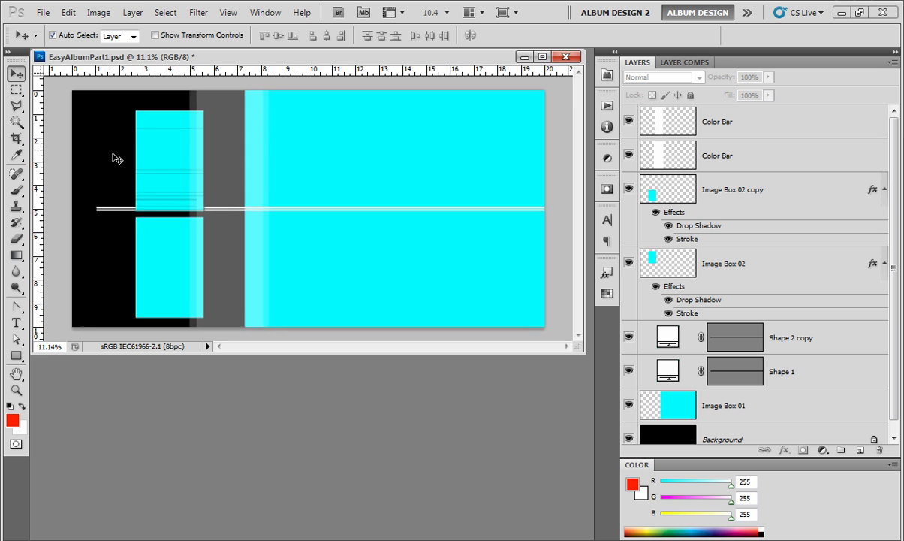
click(166, 155)
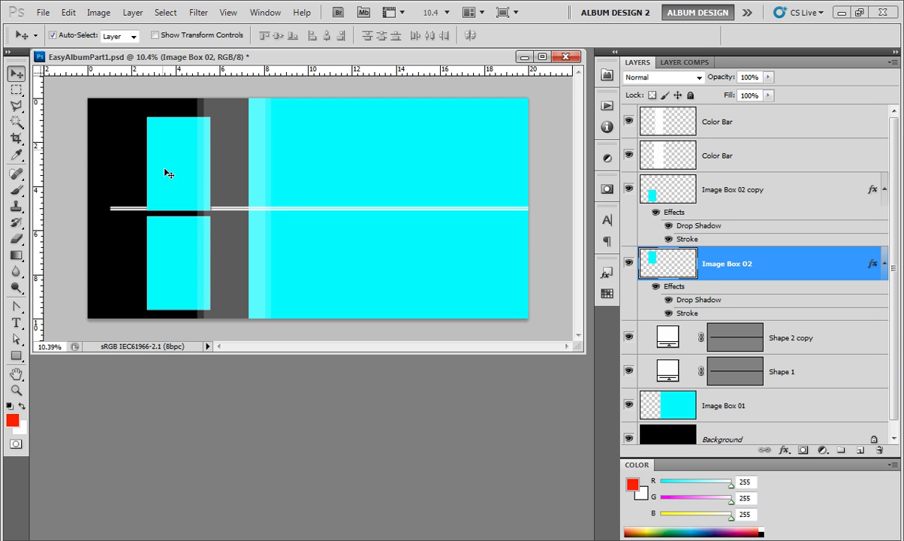
shift+click(172, 246)
key(shift+Up)
key(shift+Up)
key(shift+Up)
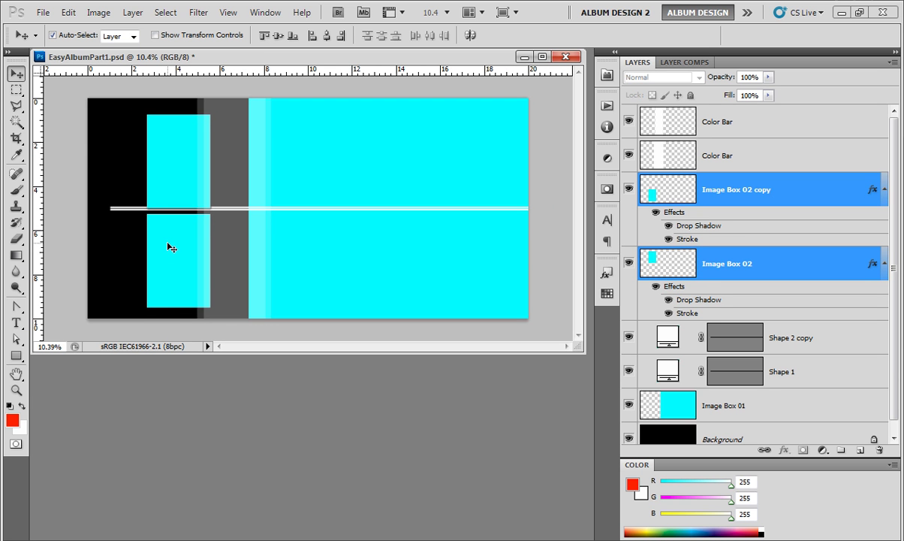
key(shift+Up)
key(shift+Up)
key(shift+Up)
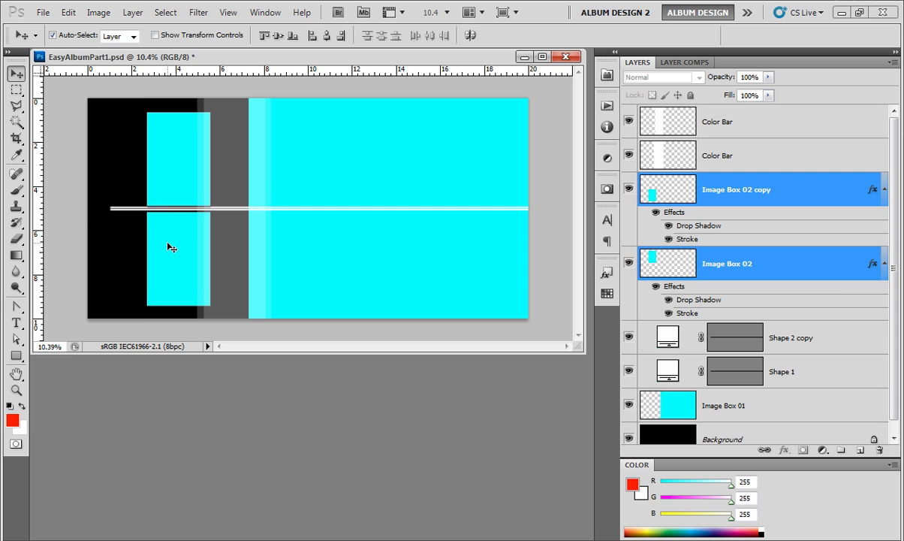
click(133, 249)
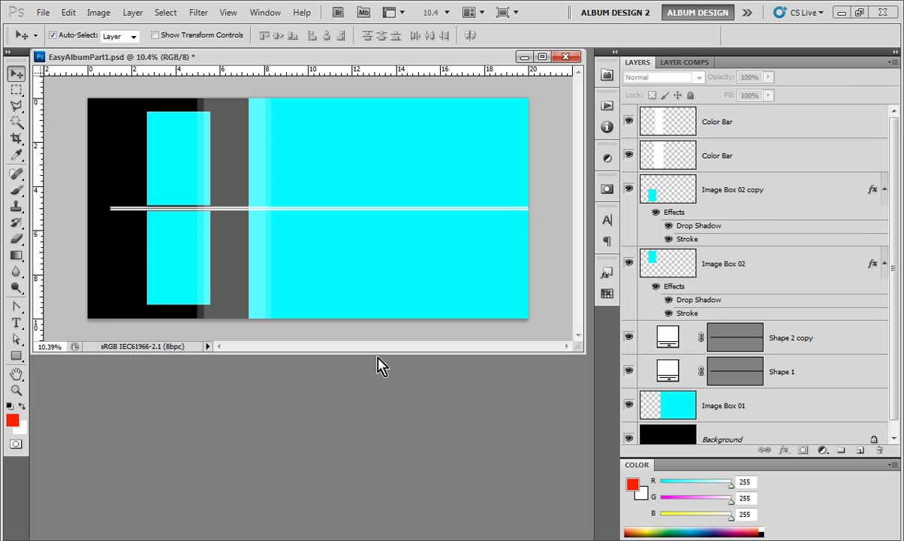
Raise both white line shapes up near the top of the spread.
key(ctrl+minus)
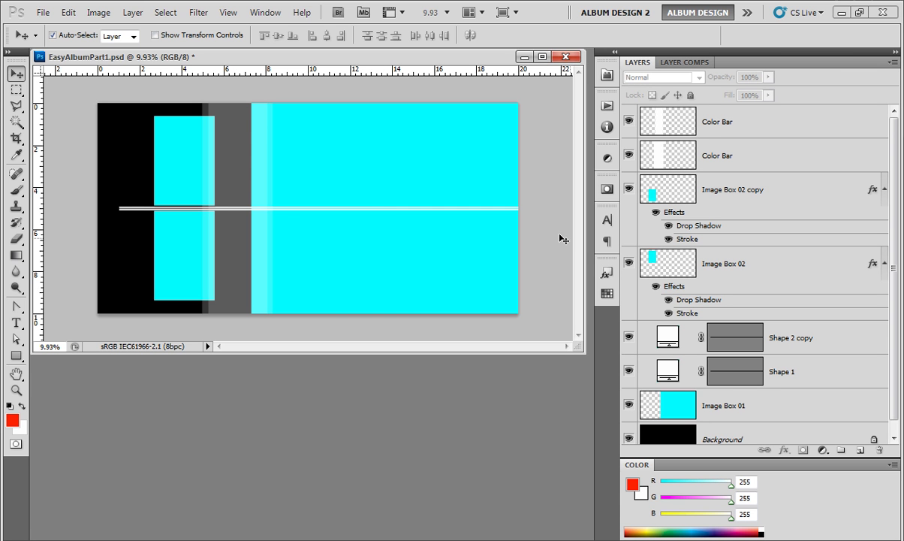
drag(125, 229, 115, 194)
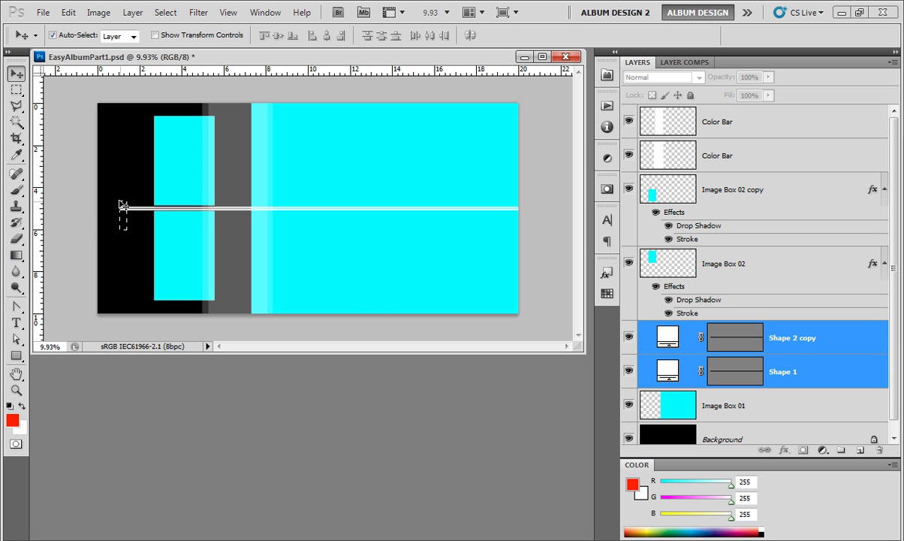
key(shift+Up)
key(shift+Up)
key(shift+Up)
key(shift+Up)
key(shift+Up)
key(shift+Up)
key(shift+Up)
key(shift+Up)
key(shift+Up)
key(shift+Up)
key(shift+Up)
key(shift+Up)
key(shift+Up)
key(shift+Up)
key(shift+Up)
key(shift+Up)
key(shift+Up)
key(shift+Up)
key(shift+Up)
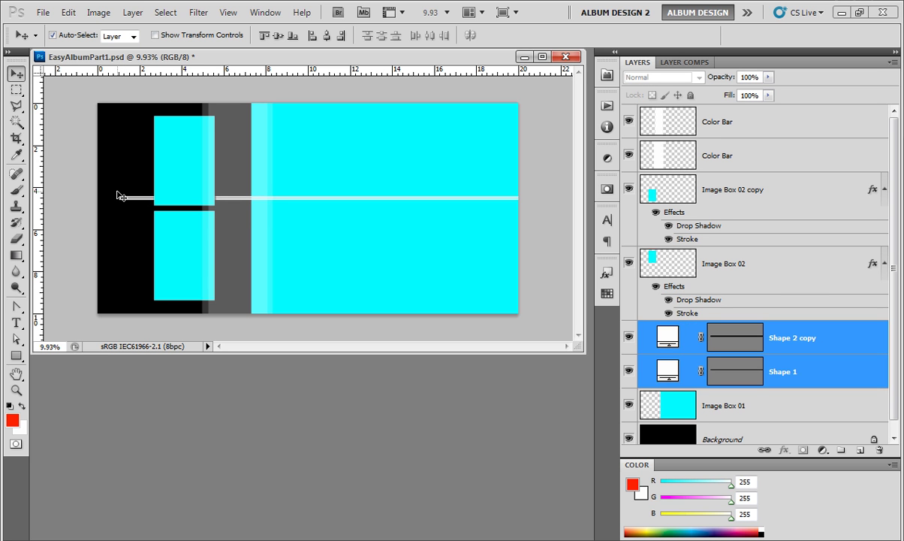
key(shift+Up)
key(shift+Up)
key(shift+Up)
key(shift+Up)
key(shift+Up)
key(shift+Up)
key(shift+Up)
key(shift+Up)
key(shift+Up)
key(shift+Up)
key(shift+Up)
key(shift+Up)
key(shift+Up)
key(shift+Up)
key(shift+Up)
key(shift+Up)
key(shift+Up)
key(shift+Up)
key(shift+Up)
key(shift+Up)
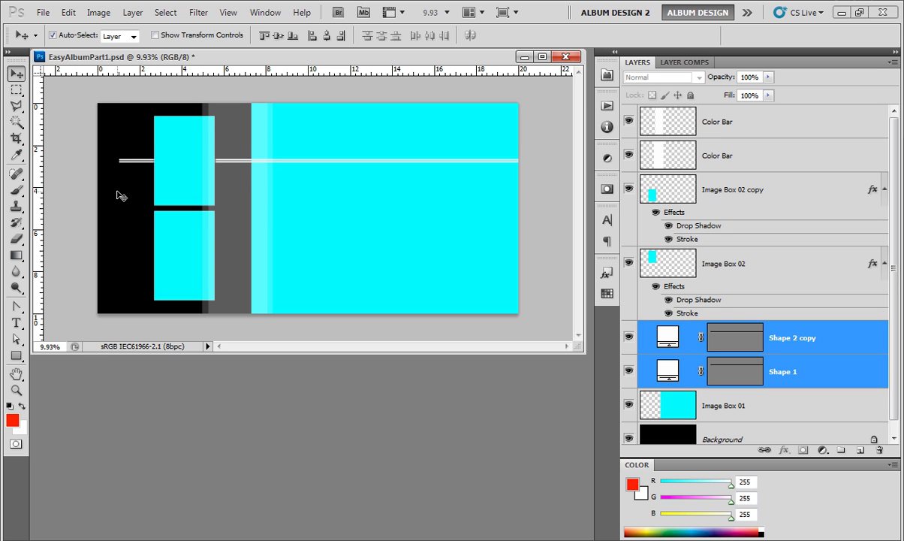
key(shift+Up)
key(shift+Up)
key(shift+Up)
key(shift+Up)
key(shift+Up)
key(shift+Up)
key(shift+Up)
key(shift+Up)
key(shift+Up)
key(shift+Up)
key(shift+Up)
key(shift+Up)
key(shift+Up)
key(shift+Up)
key(shift+Up)
key(shift+Up)
key(shift+Up)
key(shift+Up)
key(shift+Up)
key(shift+Up)
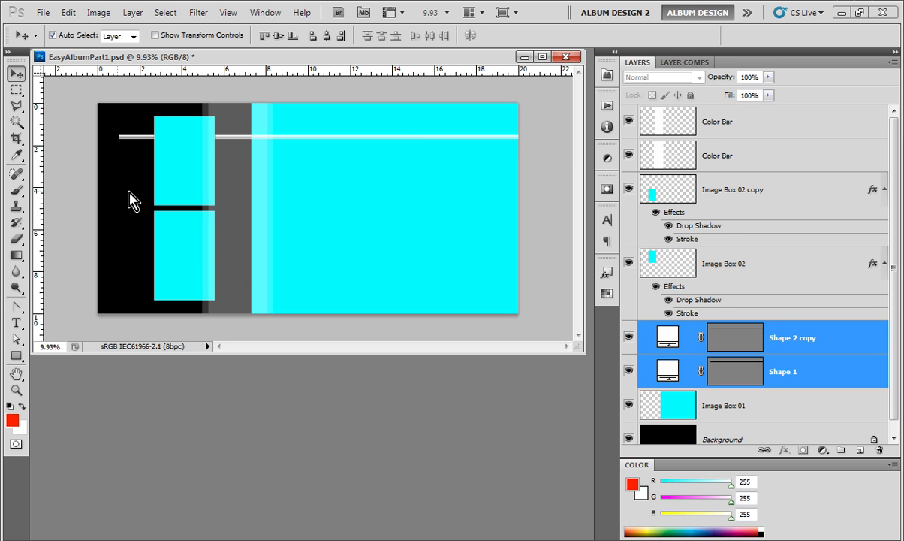
click(540, 175)
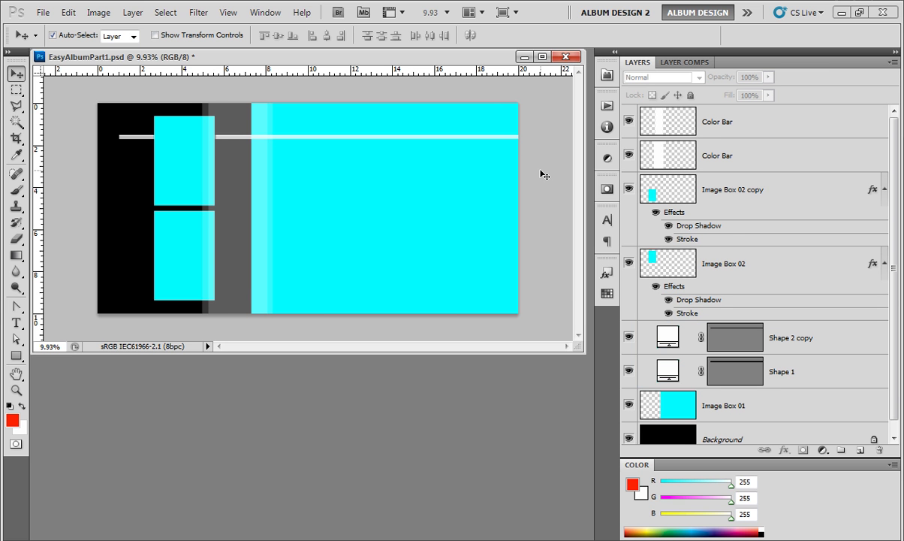
key(ctrl+plus)
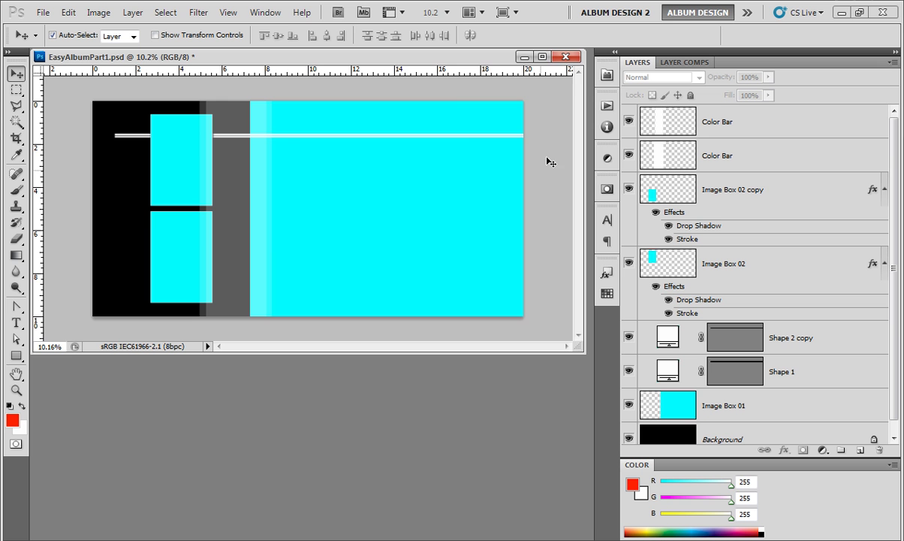
Fill right-page Image Box 01 with the IMG_8025-8 outdoor portrait from Senior Girl 02 using Easy Place.
click(607, 75)
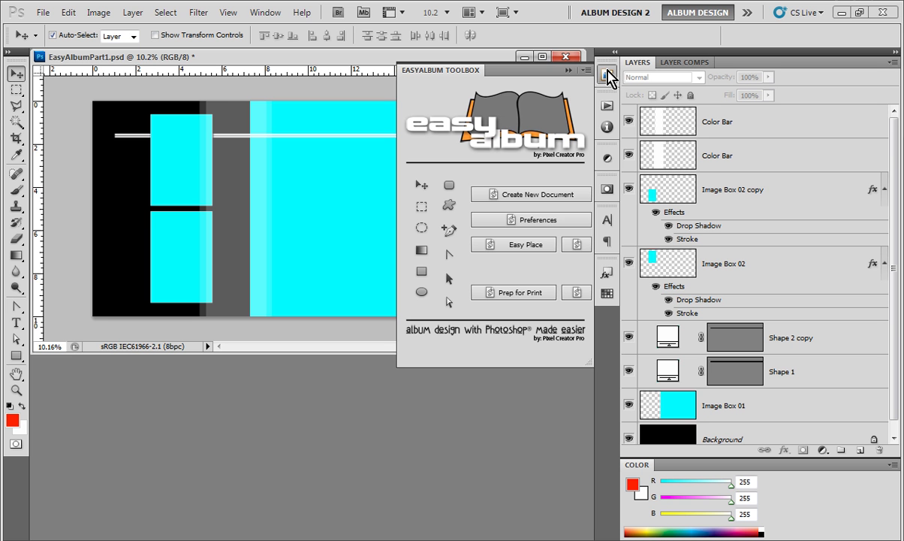
click(522, 246)
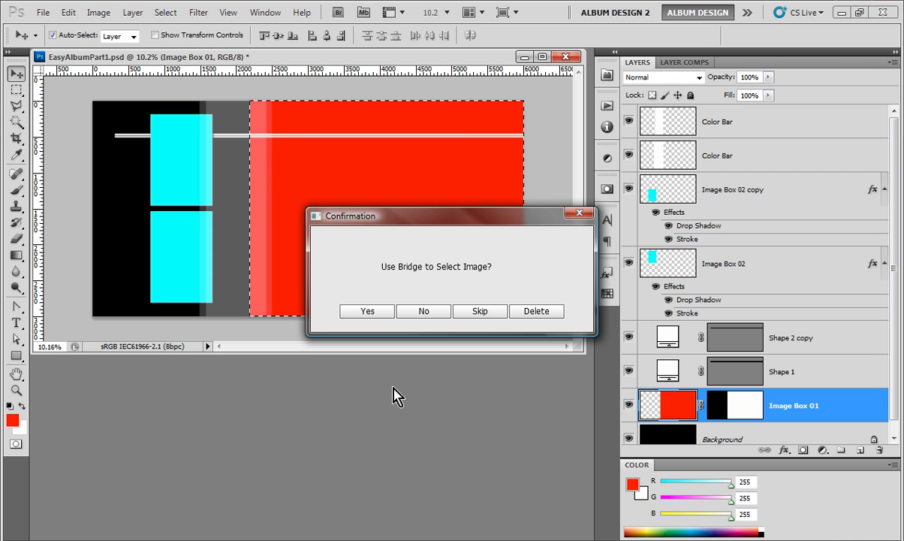
click(367, 311)
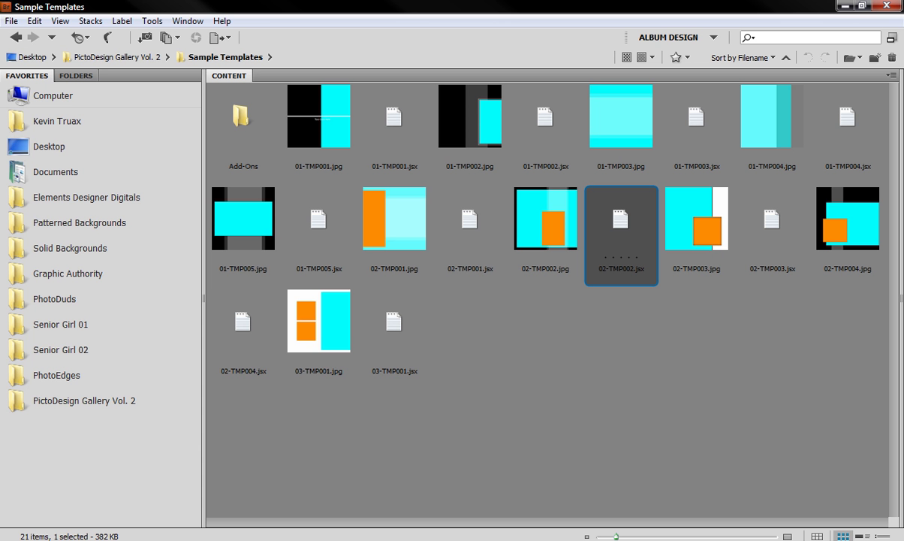
click(60, 352)
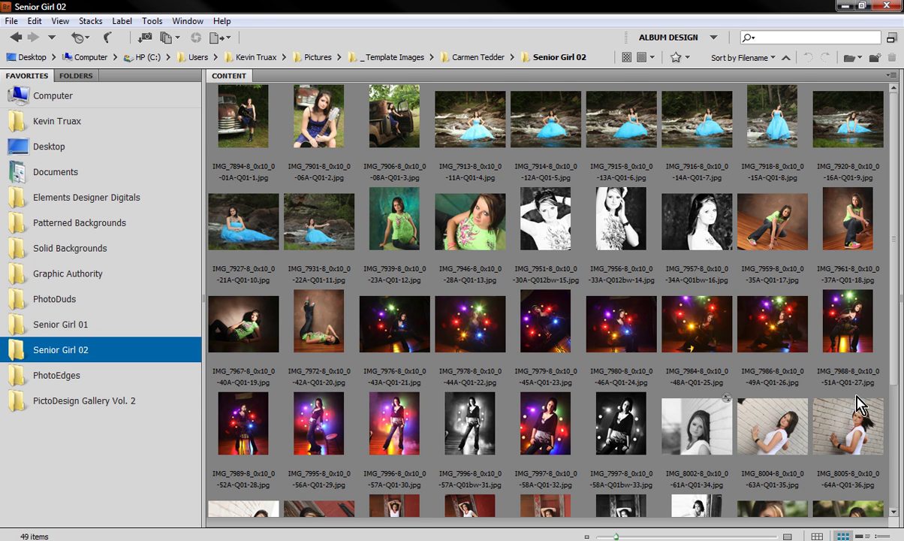
scroll(891, 438, down, 3)
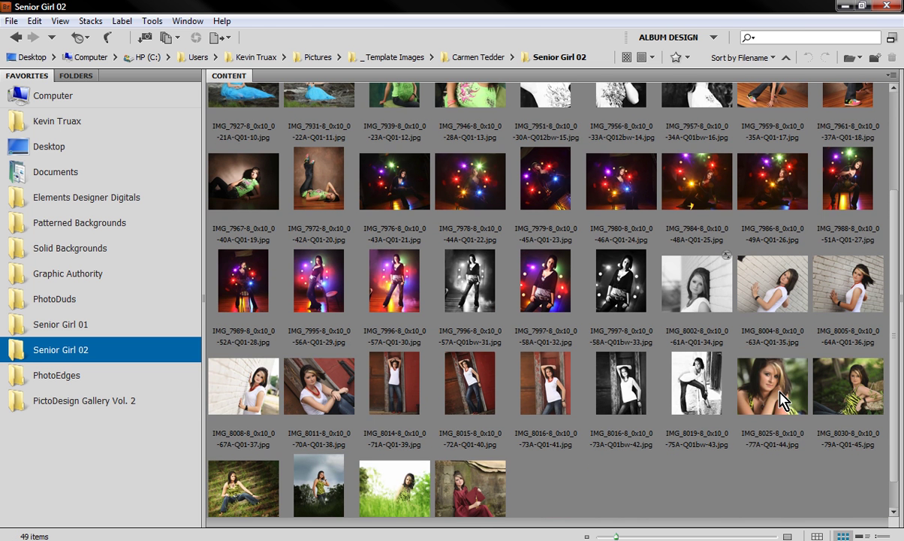
click(772, 406)
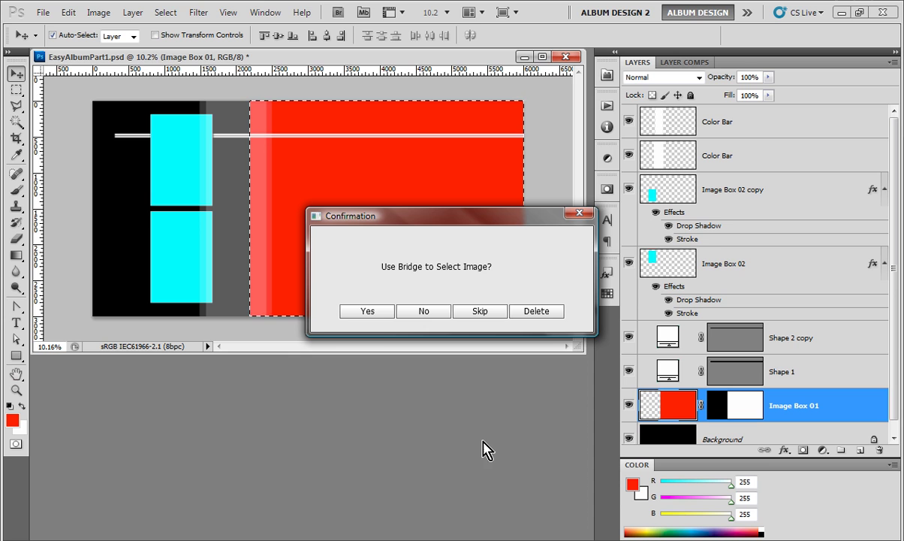
click(375, 314)
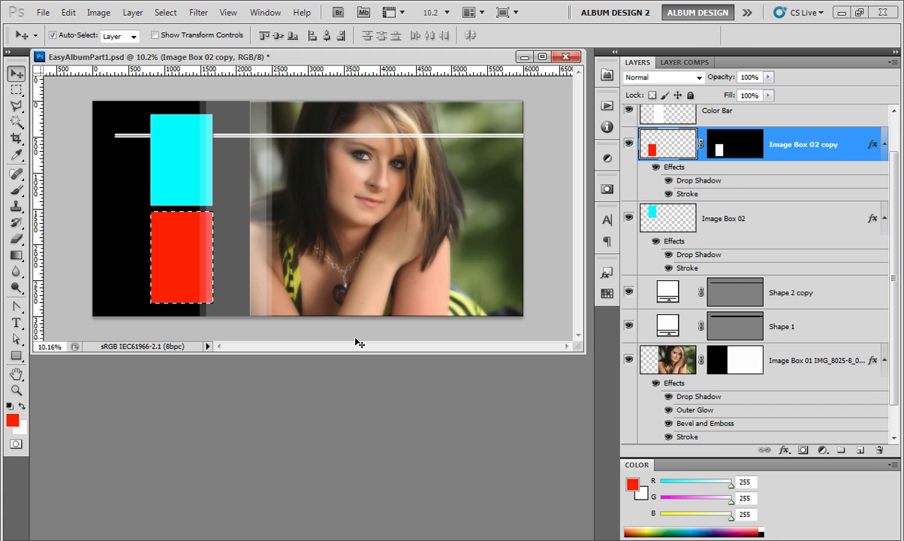
Place the striped-top IMG_8030-8 photo into the lower box, Image Box 02 copy.
click(372, 424)
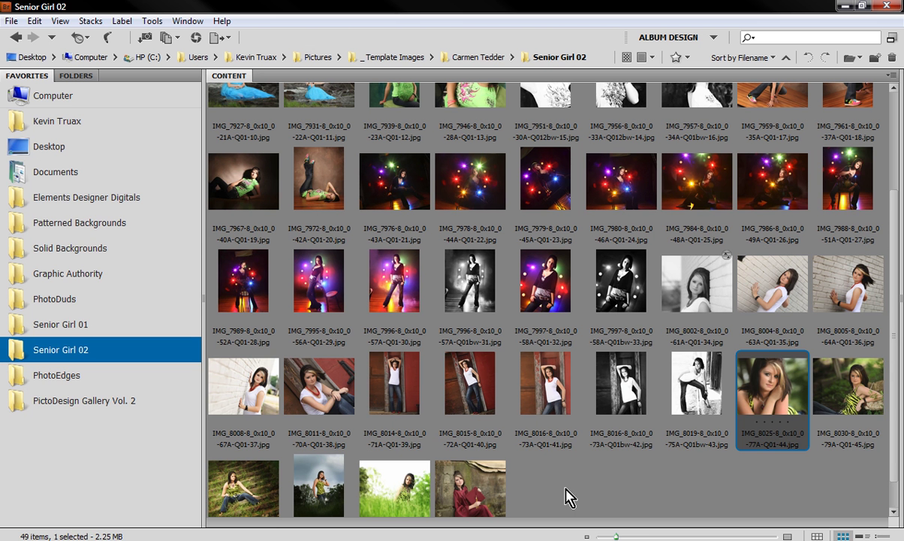
click(599, 461)
click(795, 380)
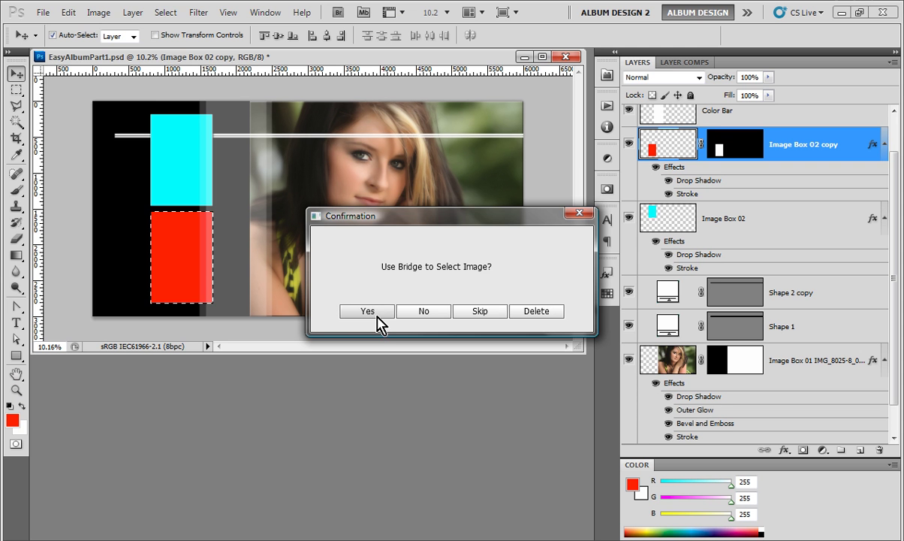
click(374, 313)
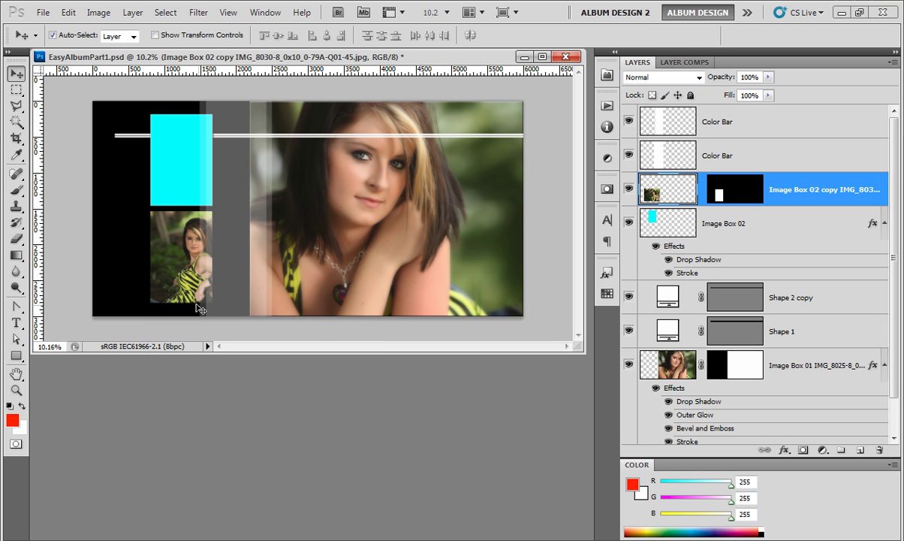
Flip the placed photo horizontally and nudge it slightly right before committing.
right_click(171, 272)
click(279, 467)
key(Right)
key(Right)
key(Right)
key(Right)
key(Right)
key(Right)
key(Right)
key(Right)
key(Right)
key(Right)
key(Right)
key(Right)
key(Right)
key(Right)
key(Right)
key(Right)
key(Right)
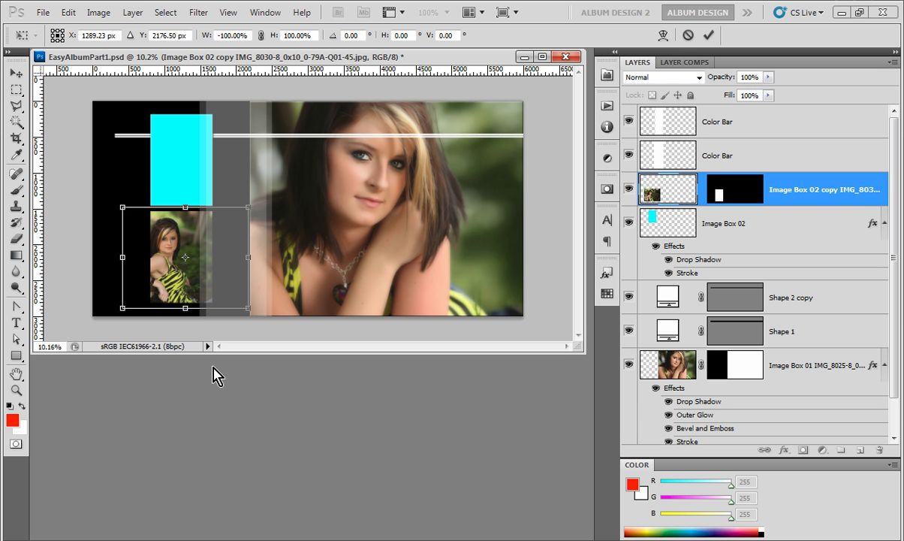
key(Right)
key(Right)
key(Right)
key(Right)
key(Right)
key(Right)
key(Right)
key(Right)
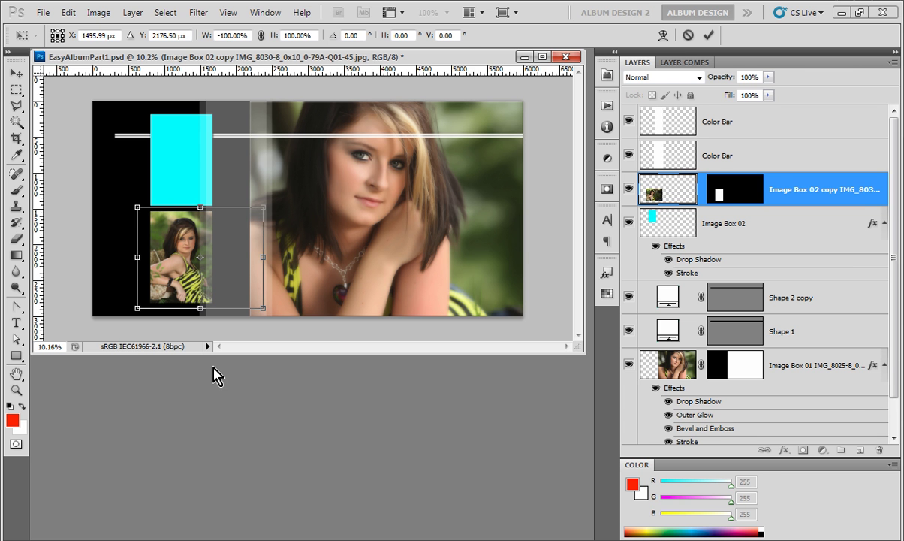
key(Return)
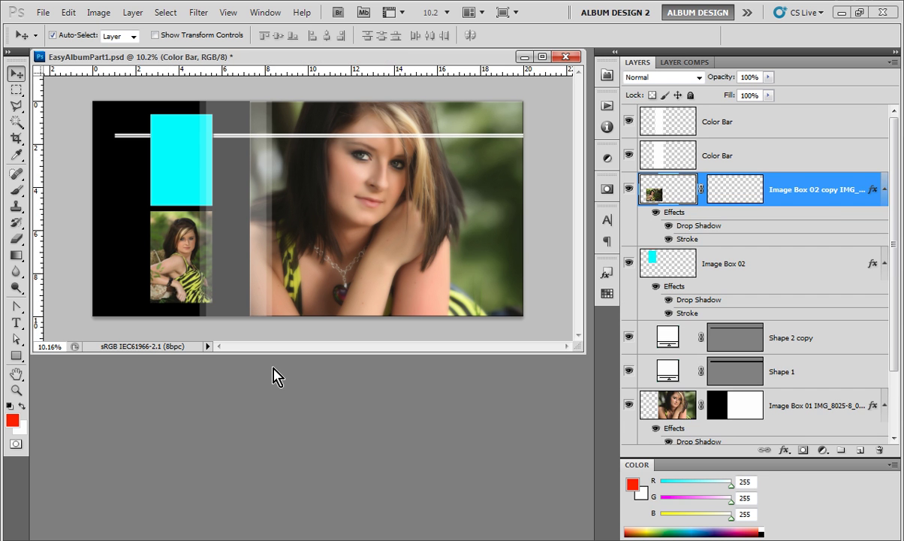
Place the standing-pose IMG_8038-8 photo into the upper Image Box 02 via Easy Place.
key(alt+bracketleft)
key(F2)
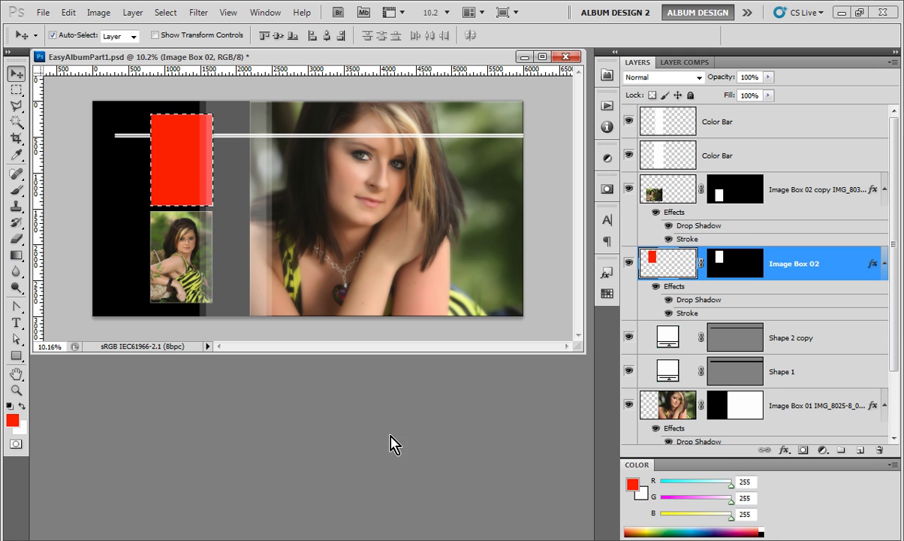
key(Return)
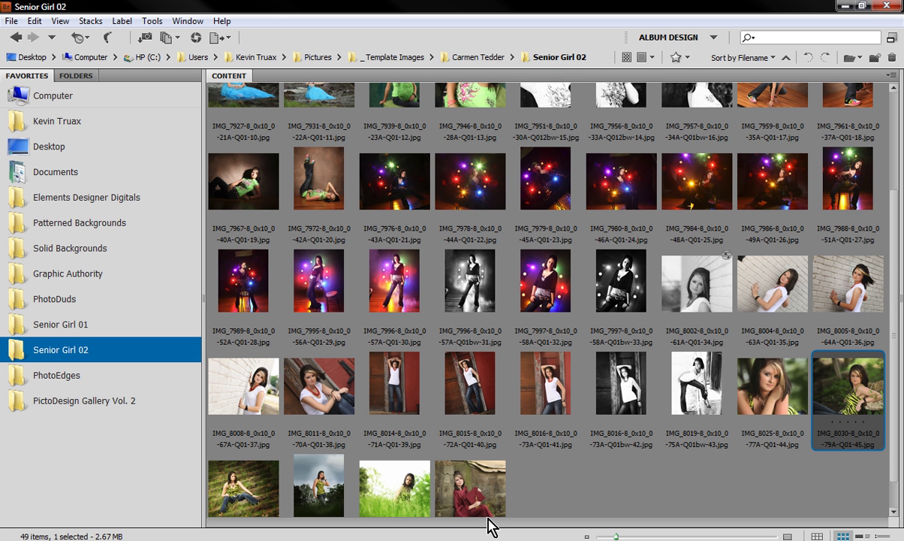
click(593, 501)
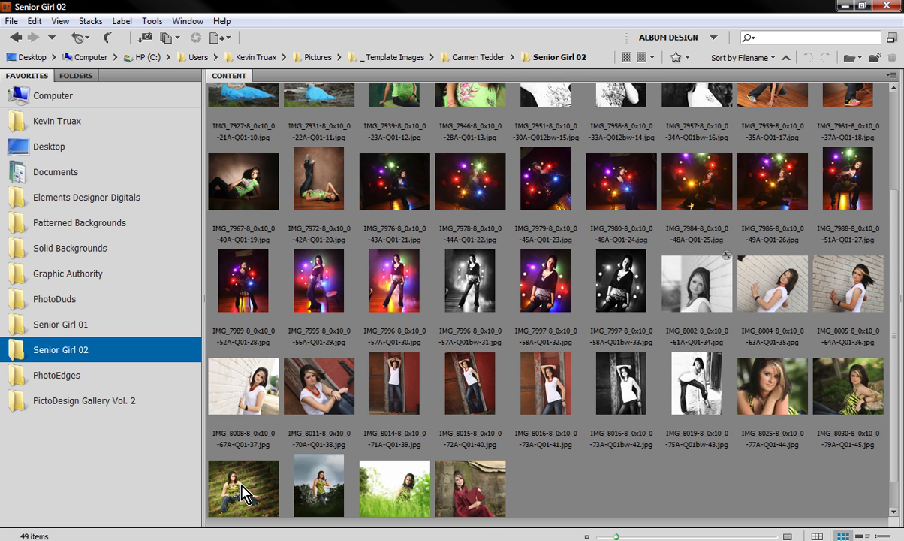
click(304, 469)
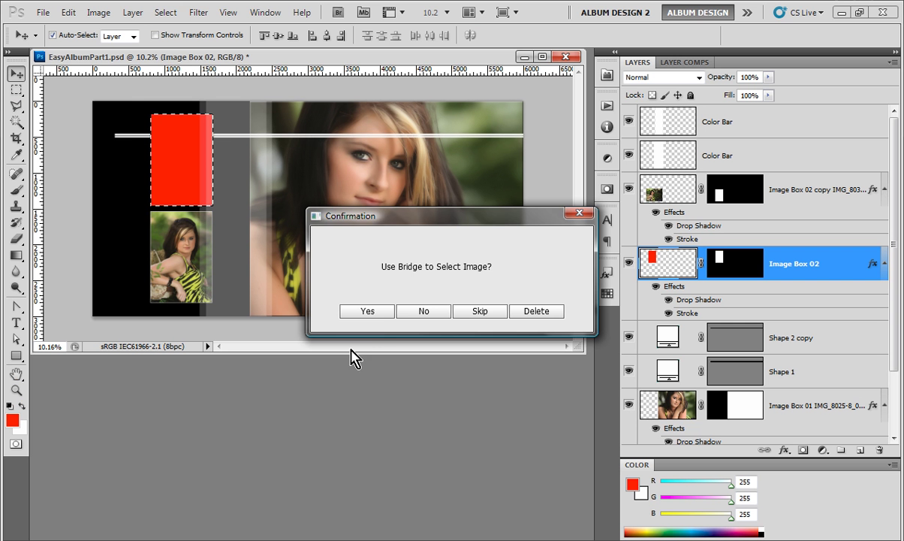
click(370, 311)
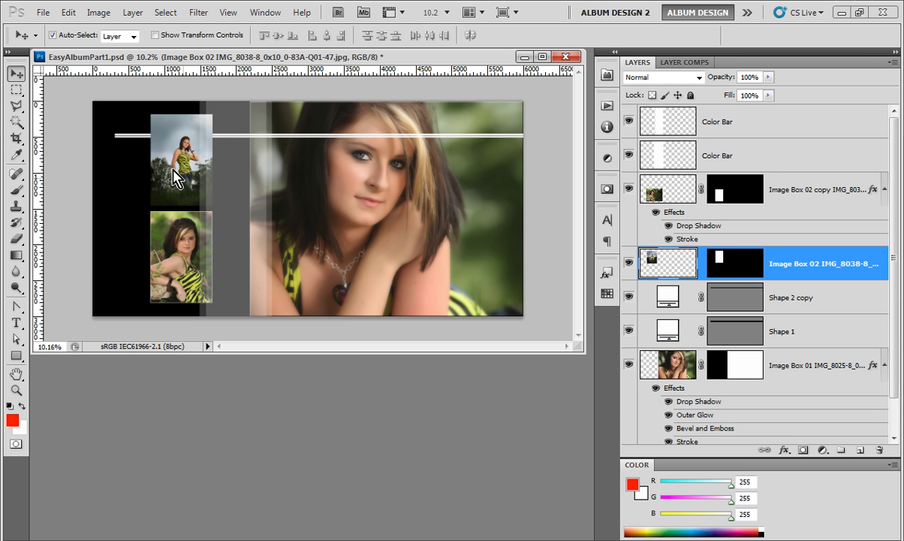
Enlarge the placed photo to about 149% with Free Transform.
key(ctrl+t)
drag(140, 110, 106, 78)
drag(221, 210, 198, 214)
key(Return)
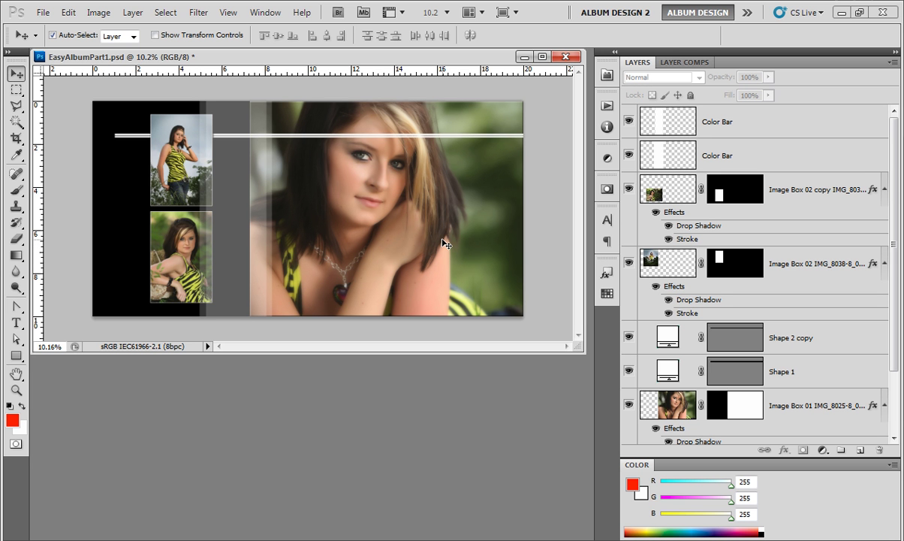
Drag the portrait copy left so it fills the left page behind the small photos.
drag(369, 228, 159, 240)
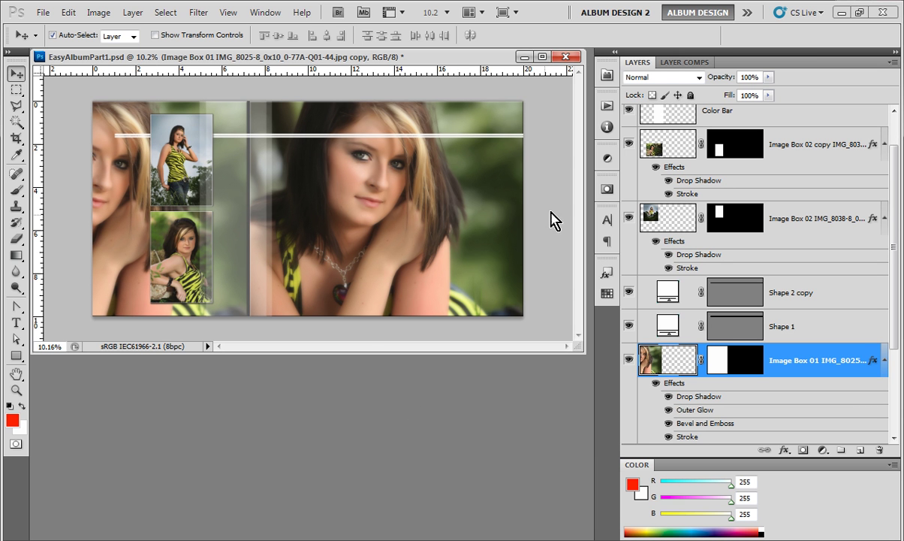
Via EasyAlbum Easy Place and Bridge, fill the left page with the PhotoPerks PBT - 018 green texture.
click(606, 76)
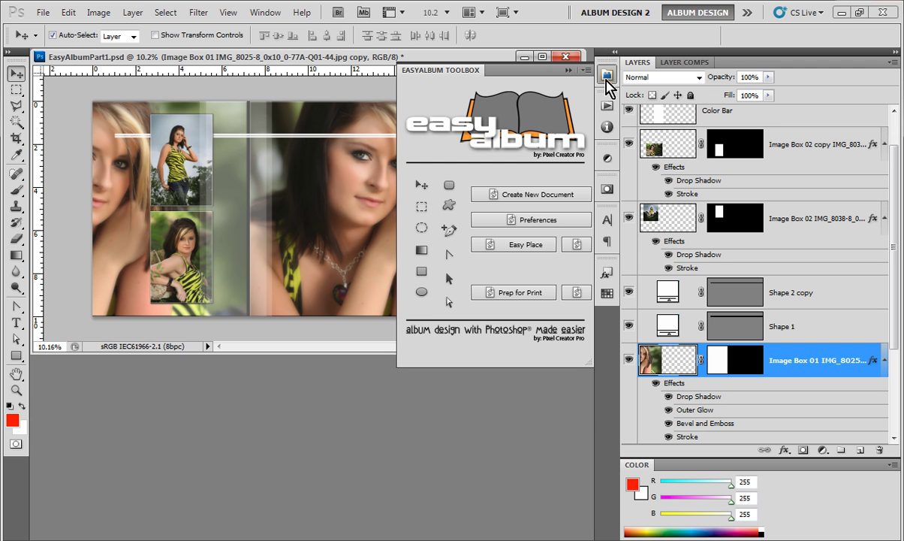
click(536, 245)
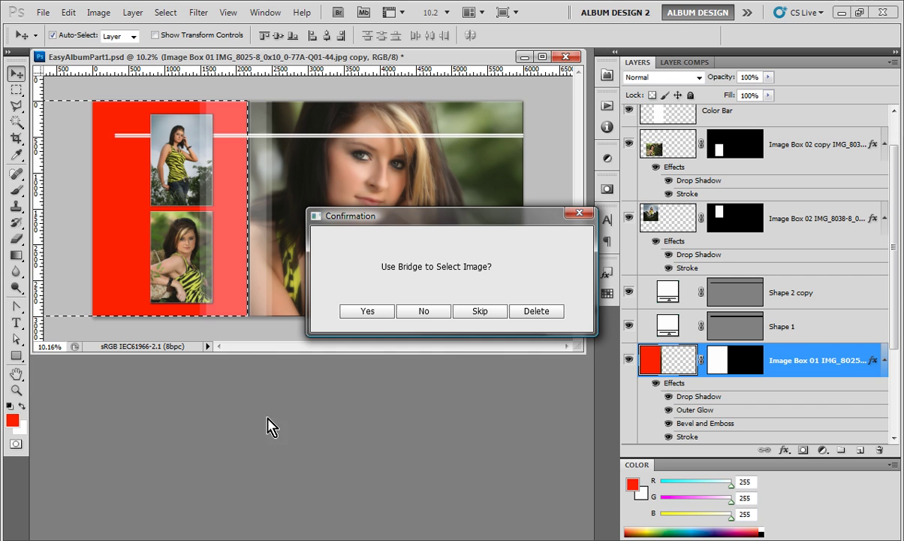
key(Return)
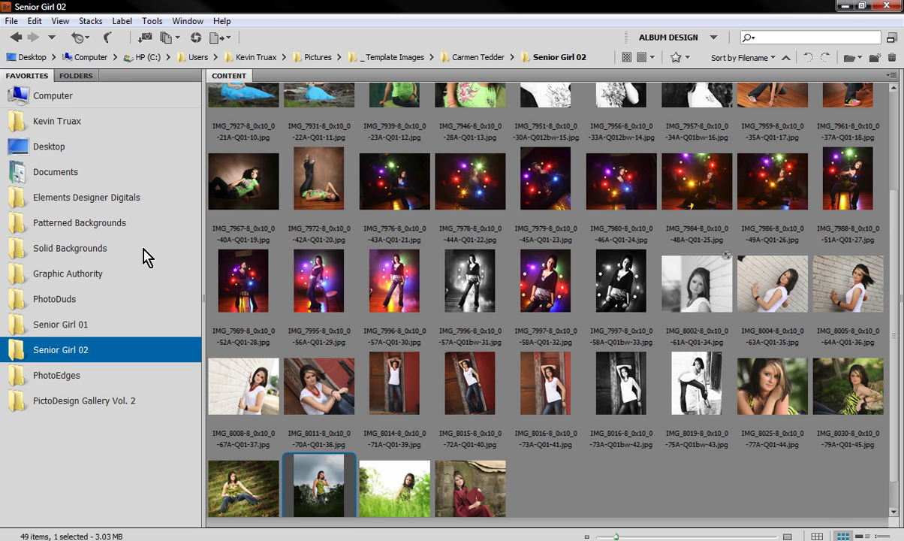
click(104, 225)
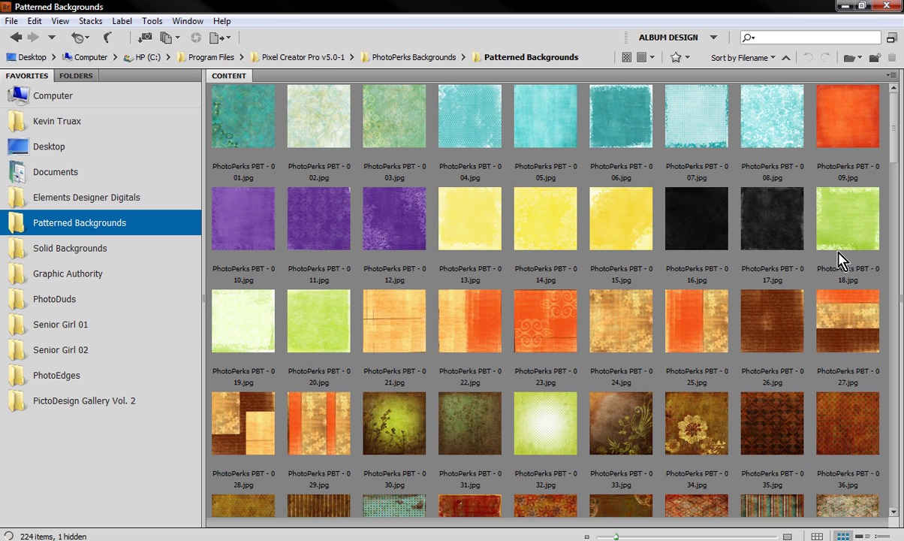
click(843, 246)
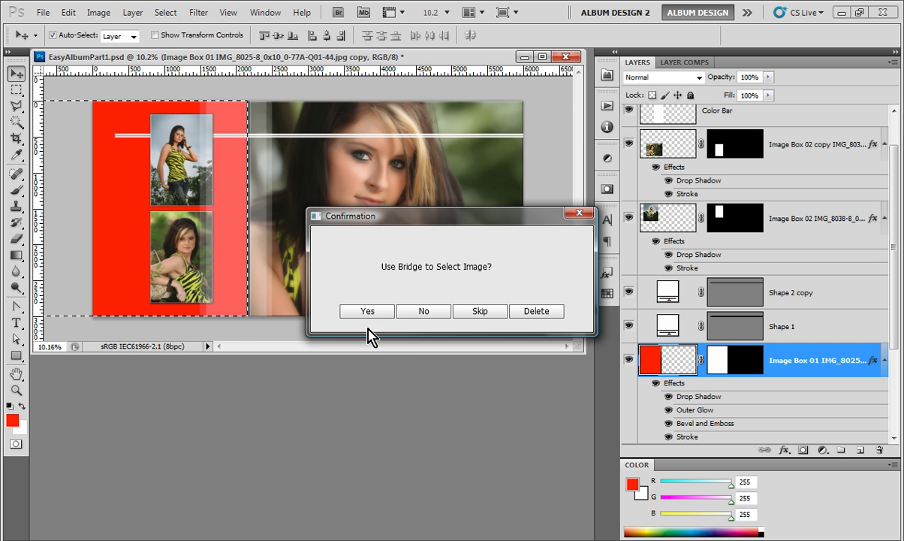
click(368, 311)
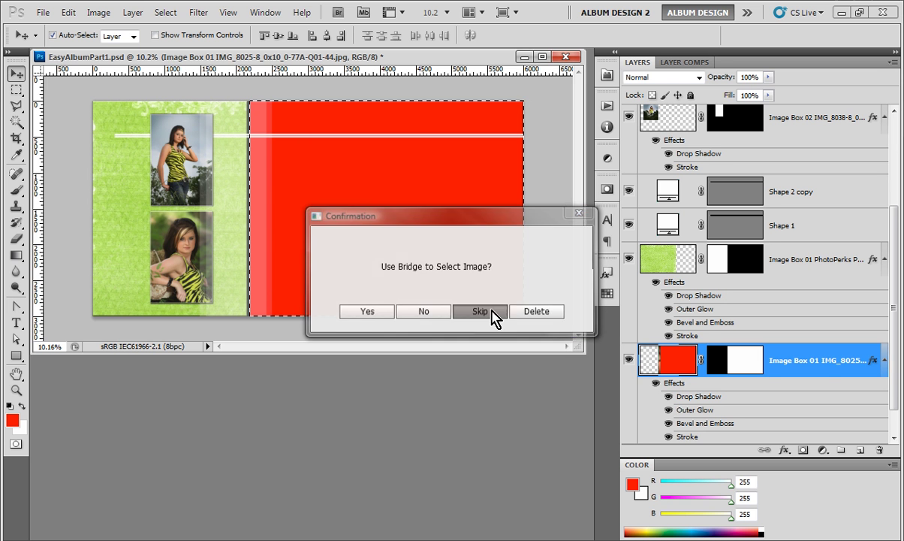
Skip replacement for the large portrait and the upper and lower small photos.
click(485, 310)
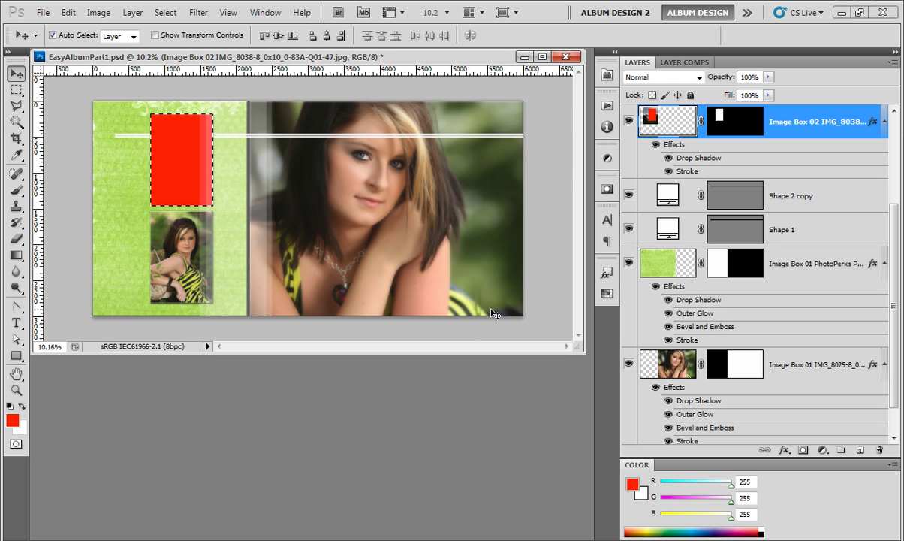
click(491, 315)
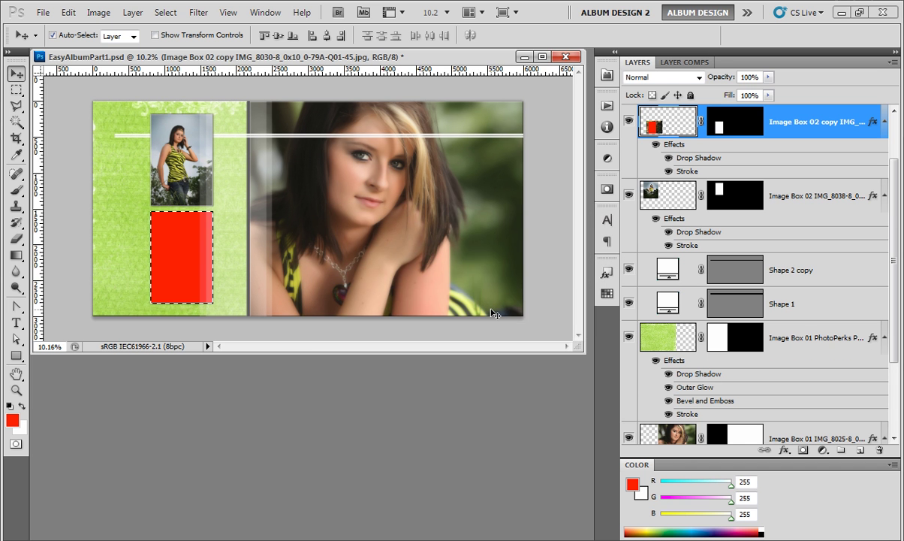
click(491, 313)
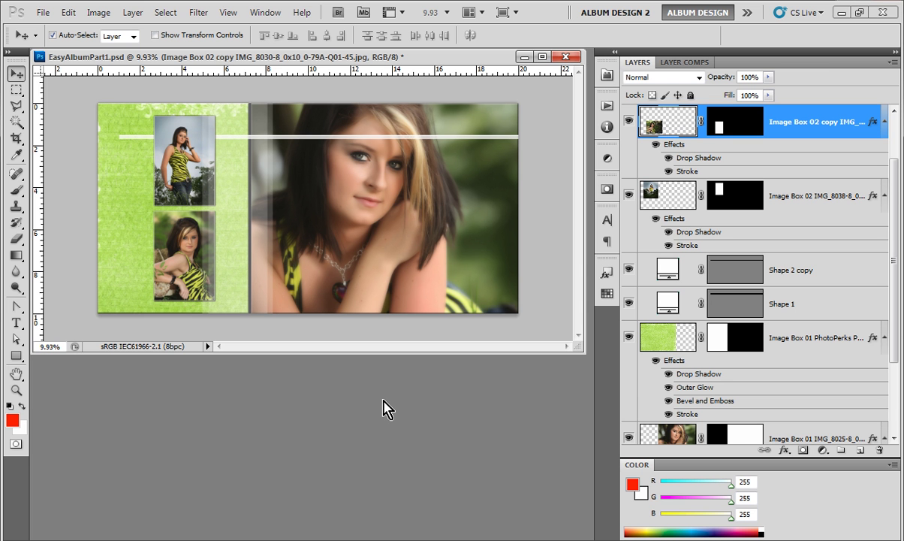
scroll(383, 409, up, 2)
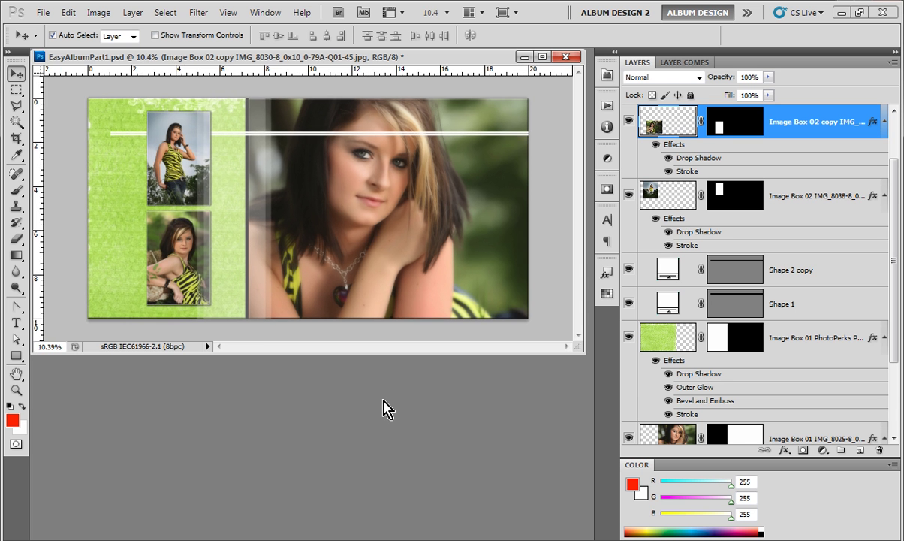